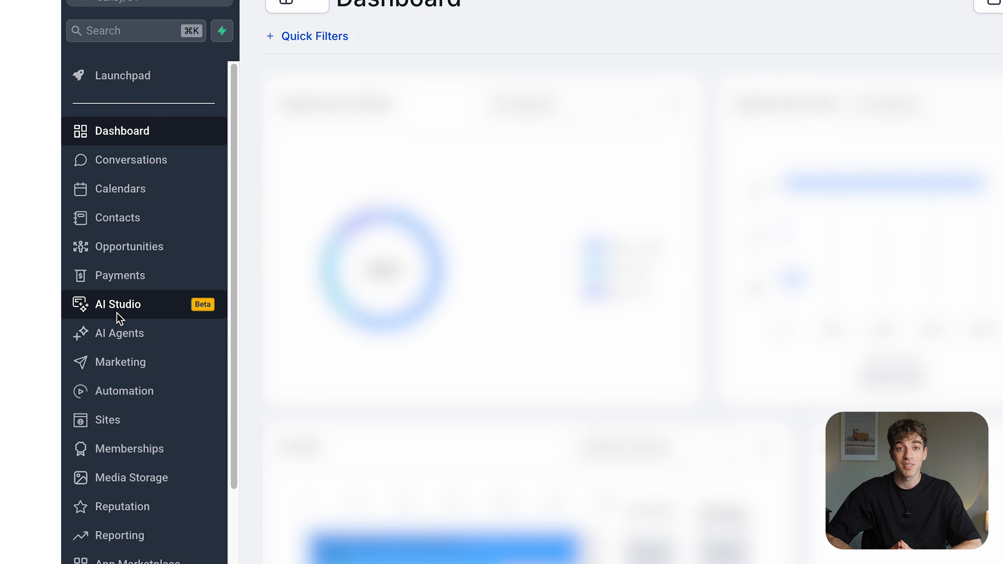
Switch to the agency-level settings and open the sub-account features in Labs.
click(216, 103)
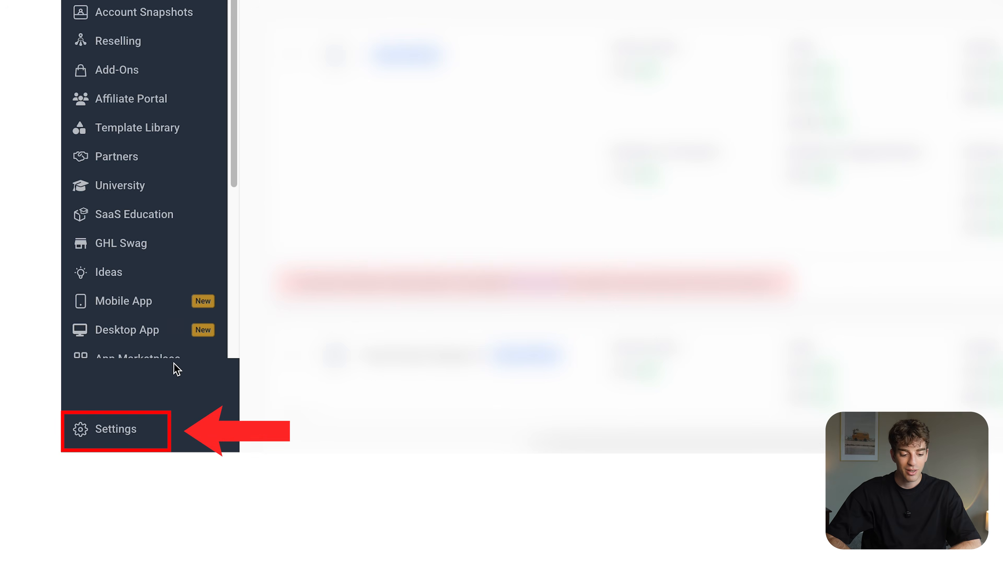
click(132, 432)
scroll(125, 355, down, 3)
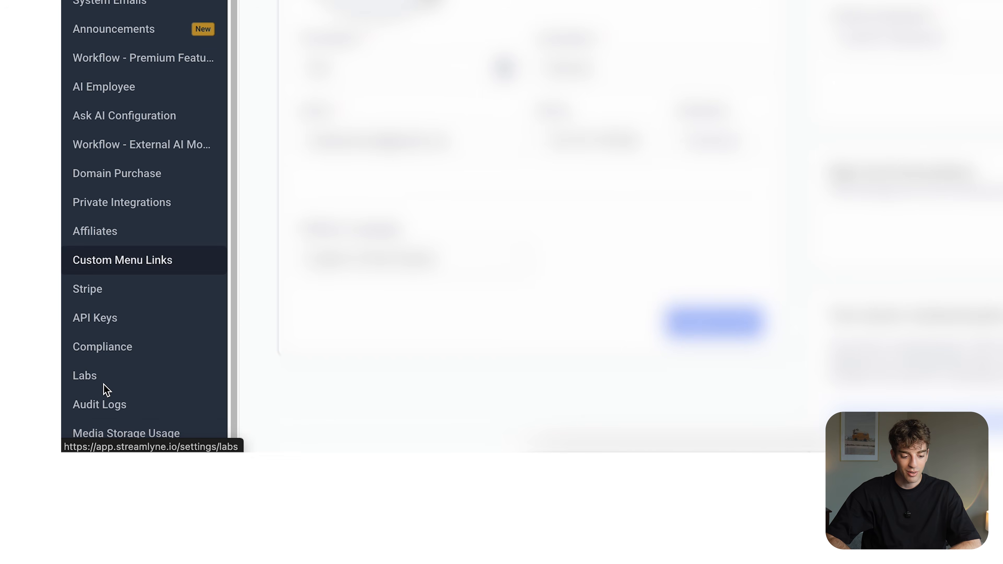
click(94, 381)
click(504, 49)
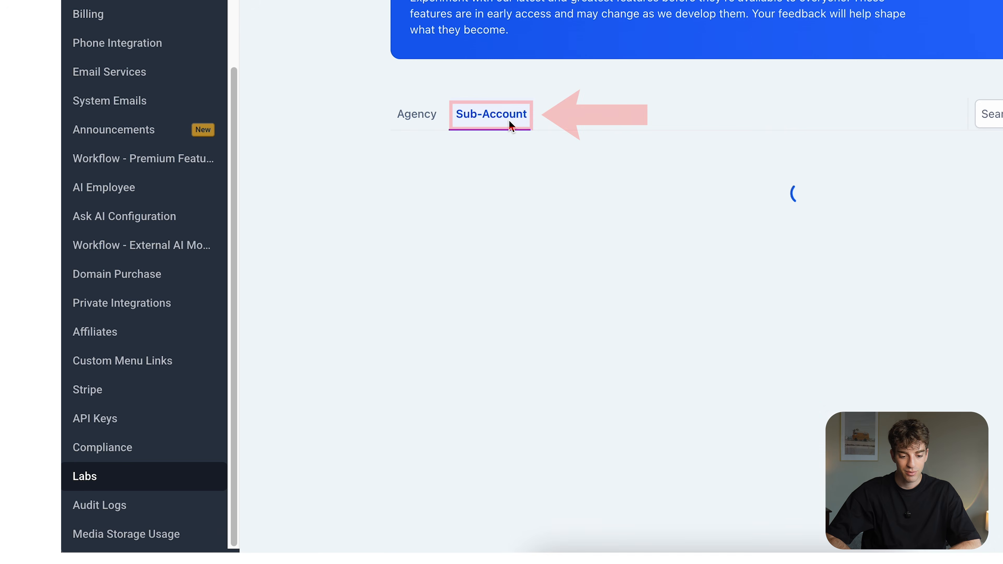
Activate the AI Studio feature from the list of sub-account Labs features.
scroll(498, 118, down, 10)
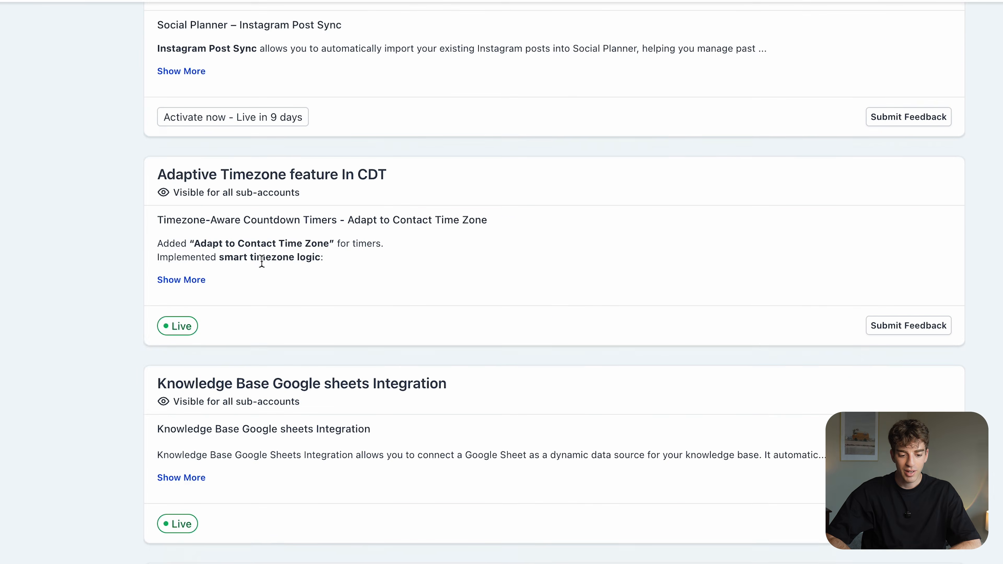
scroll(262, 261, down, 20)
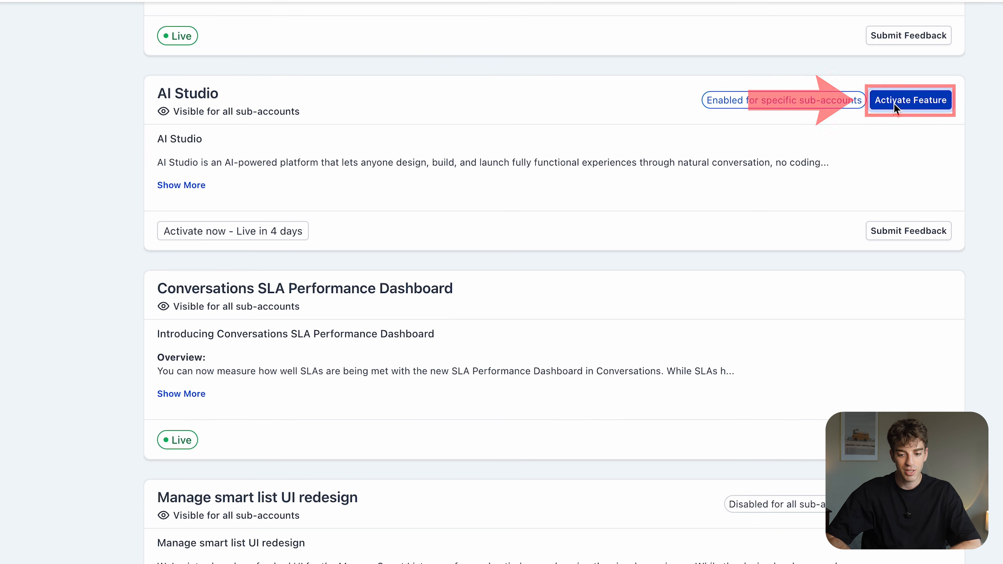
click(911, 100)
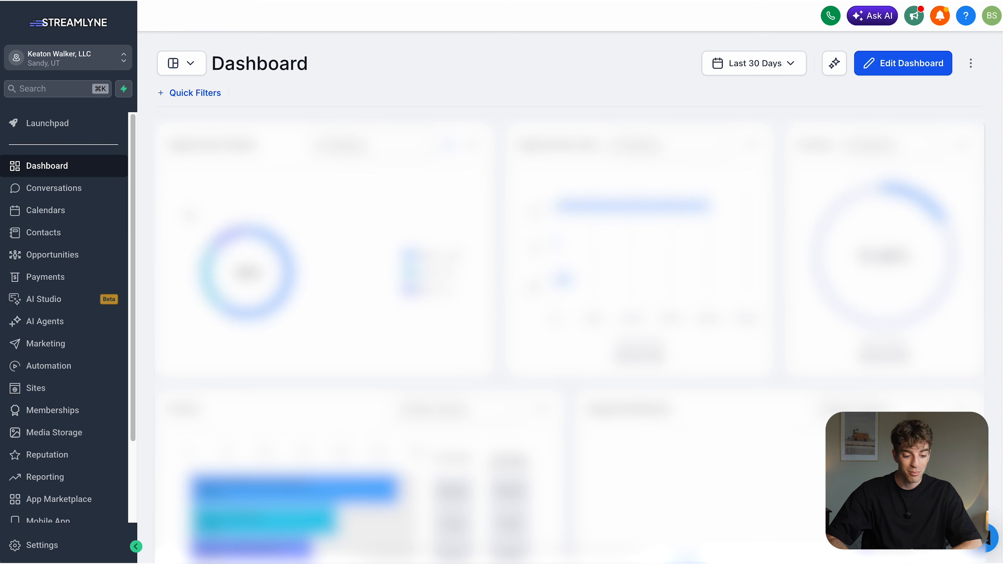
Open AI Studio from the sub-account and browse the available project templates.
click(69, 299)
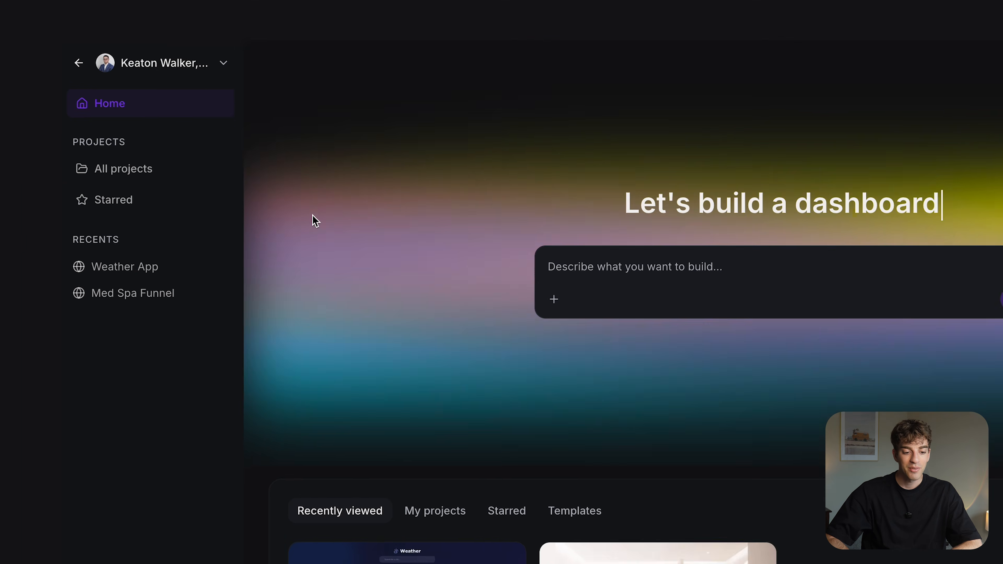
click(195, 112)
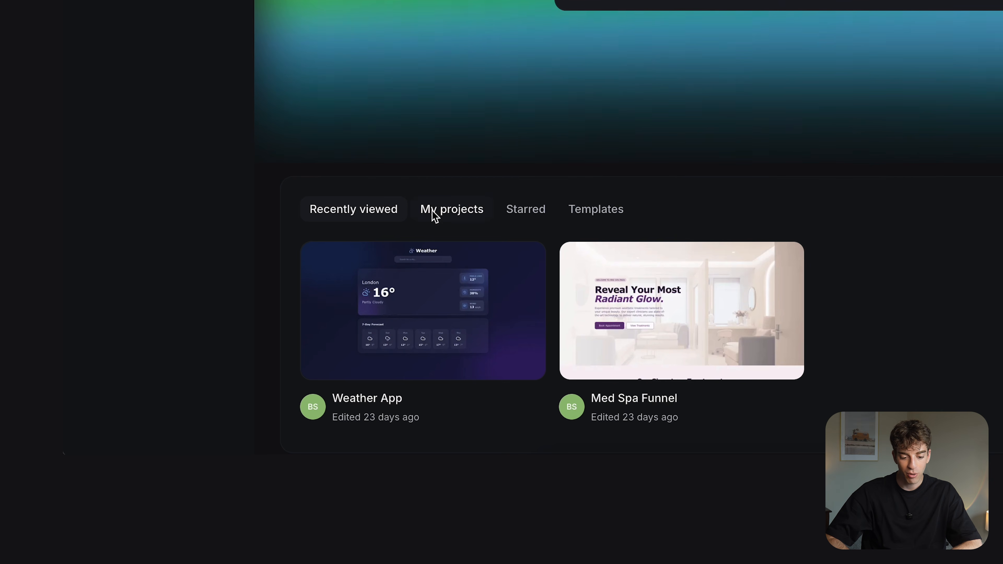
click(586, 217)
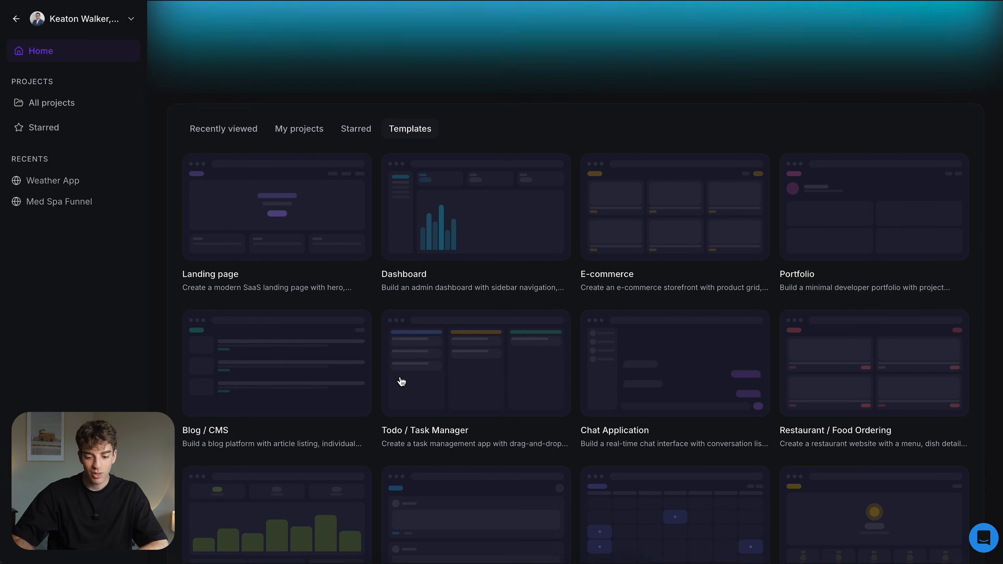
scroll(402, 382, down, 2)
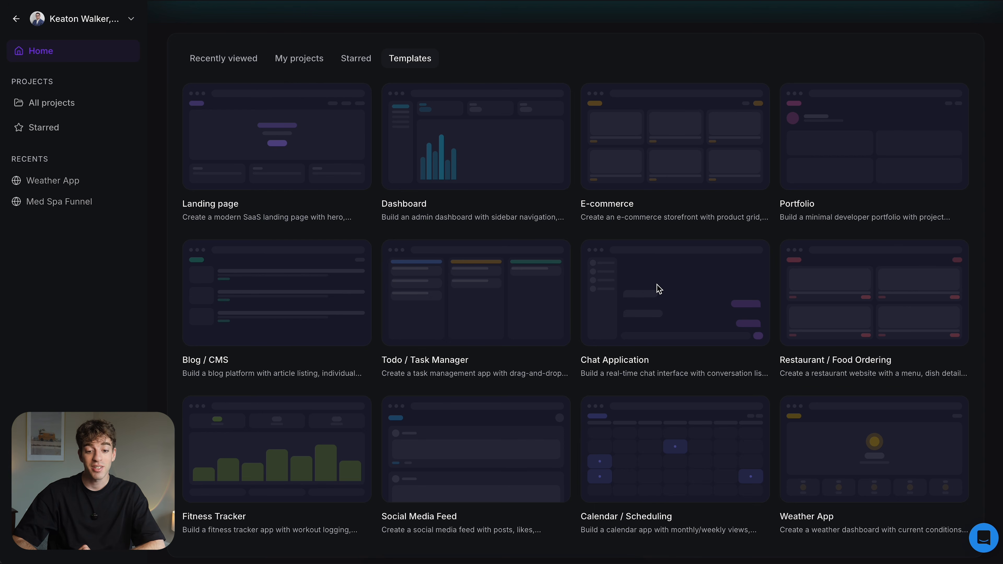
scroll(656, 285, up, 8)
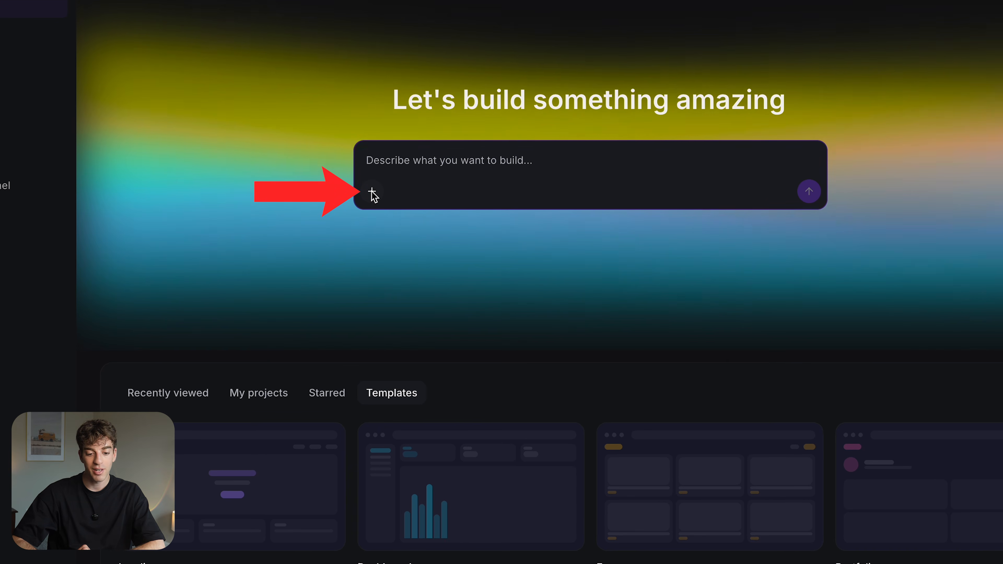
Generate a dark marketing-agency ROI calculator with neon green accents, inputs for ad spend, cost per lead and closing rate, and a $2,000 deal value.
click(372, 192)
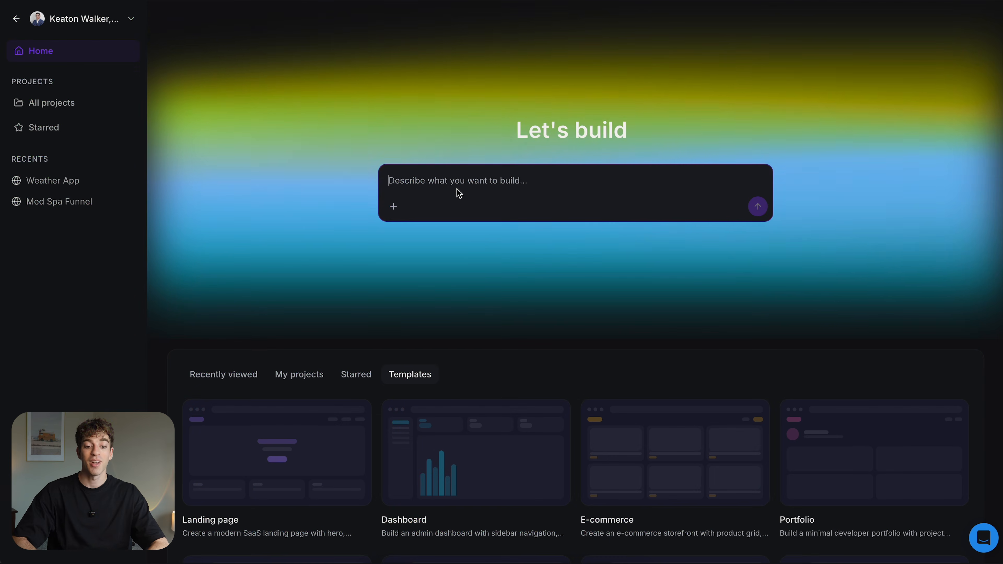
text(Can you build me a clean, modern ROI calculator for a marketing agency using a dark theme with neon green accents? I want users to input their monthly ad spend, average cost per lead, and average closing rate percentage. Then calculate and display: total leads generated (ad spend ÷ cost per lead), number of clients closed (leads × closing rate), and estimated revenue (clients × average deal value, set this at $2,000). Show the results clearly with bold numbers and a short summary like "Here’s what your current funnel is producing." Keep it simple, visual, and optimized for conversions.)
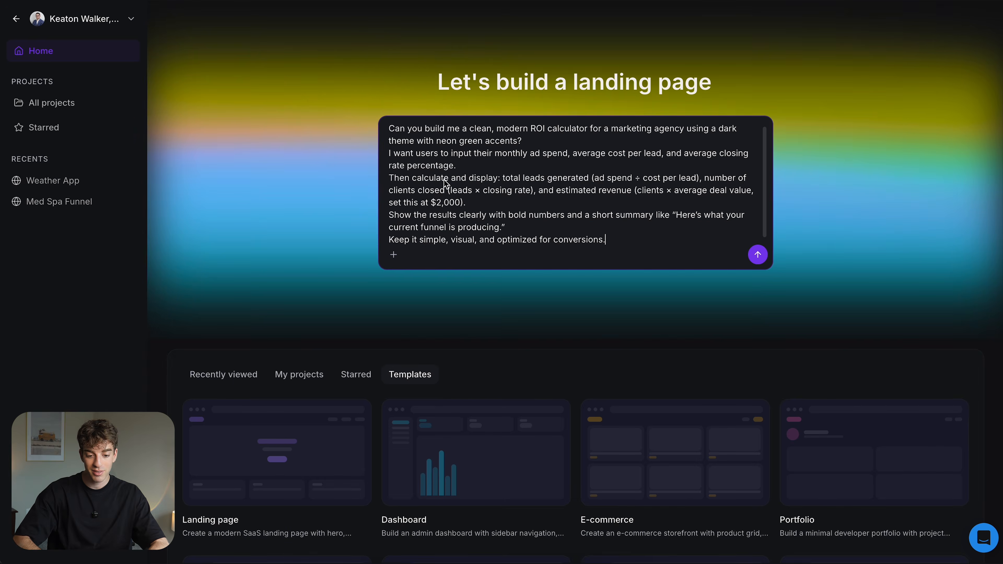
key(Return)
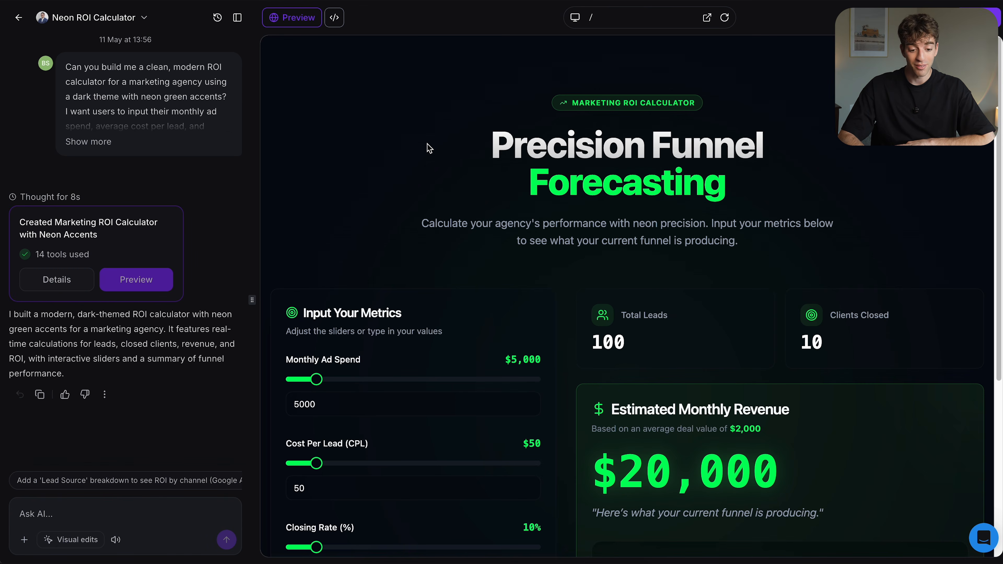
Test the calculator preview with a monthly ad spend of $9,500 and a cost per lead of $95.
scroll(427, 151, down, 2)
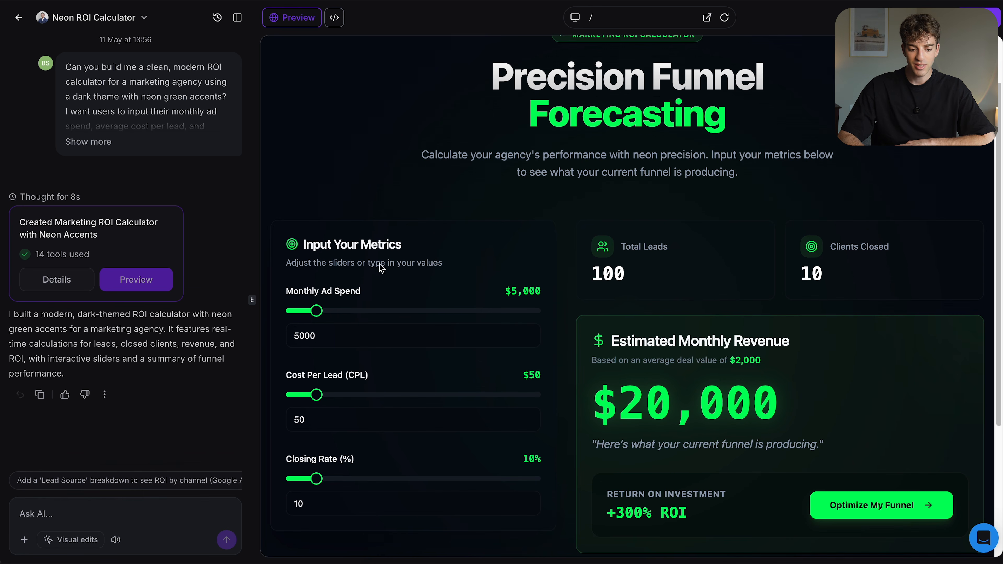
drag(319, 316, 336, 316)
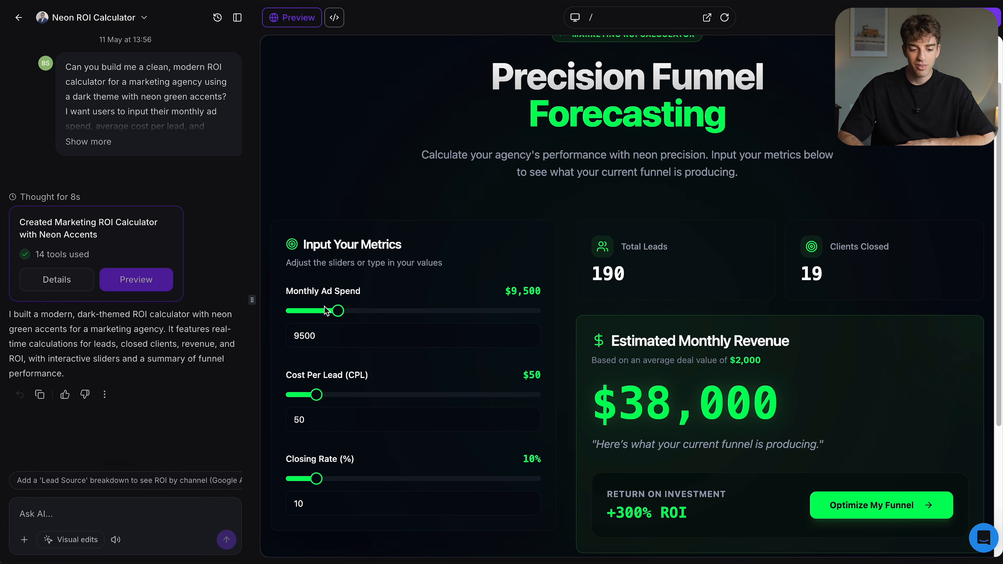
drag(315, 397, 336, 398)
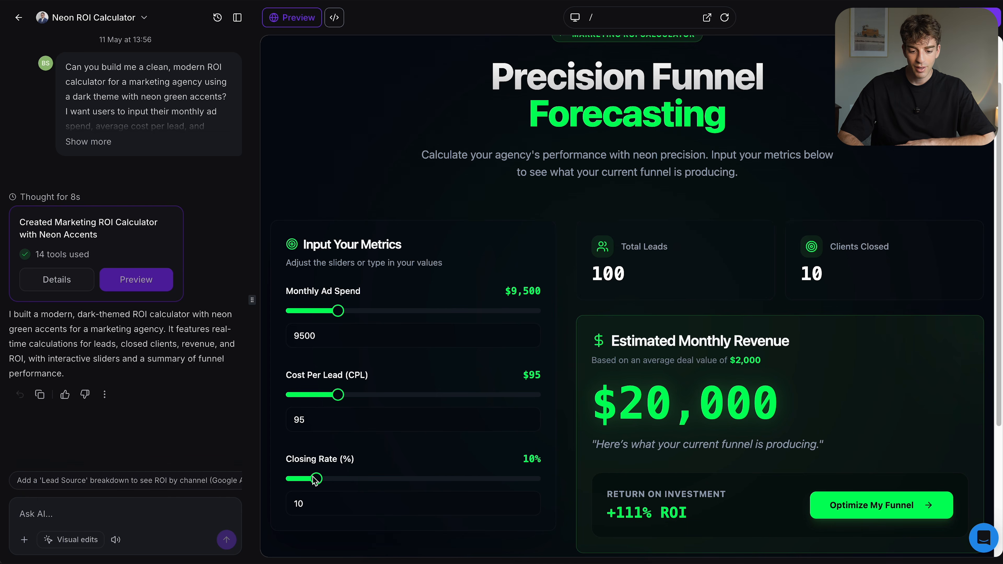
scroll(315, 480, down, 5)
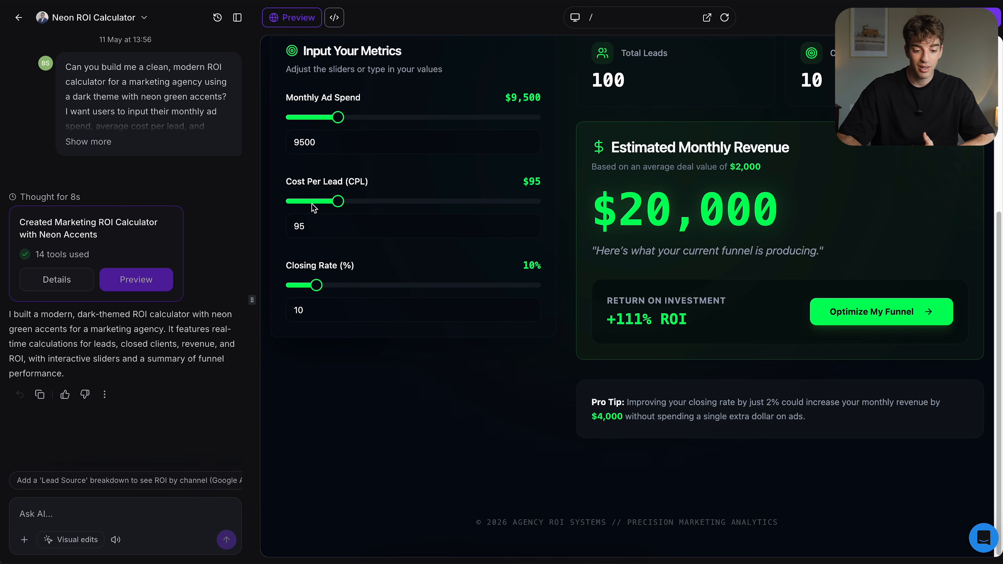
Ask the AI to "Change the neon green to neon blue" in the ROI calculator.
click(55, 519)
text(Change the neon green to neon blue)
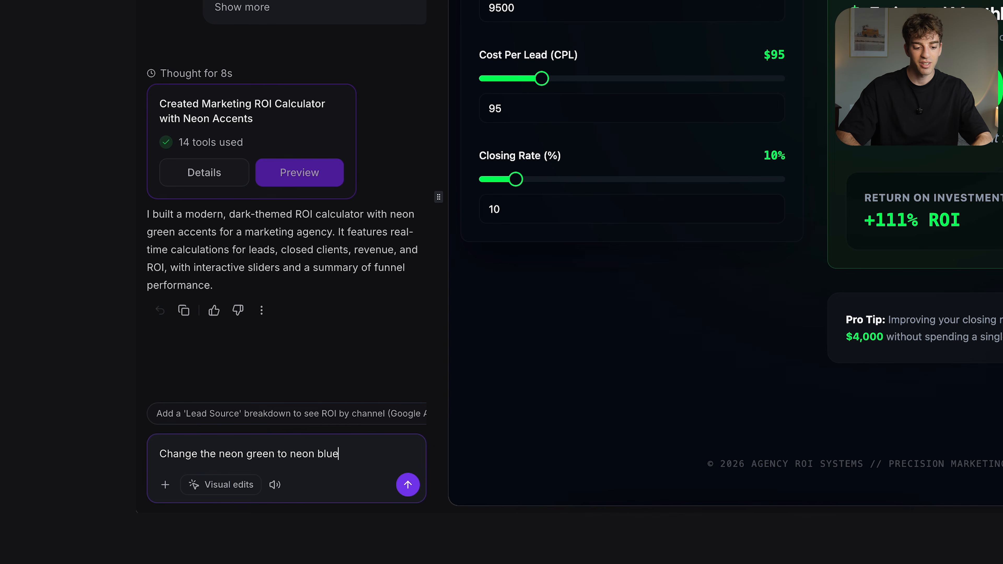
click(408, 485)
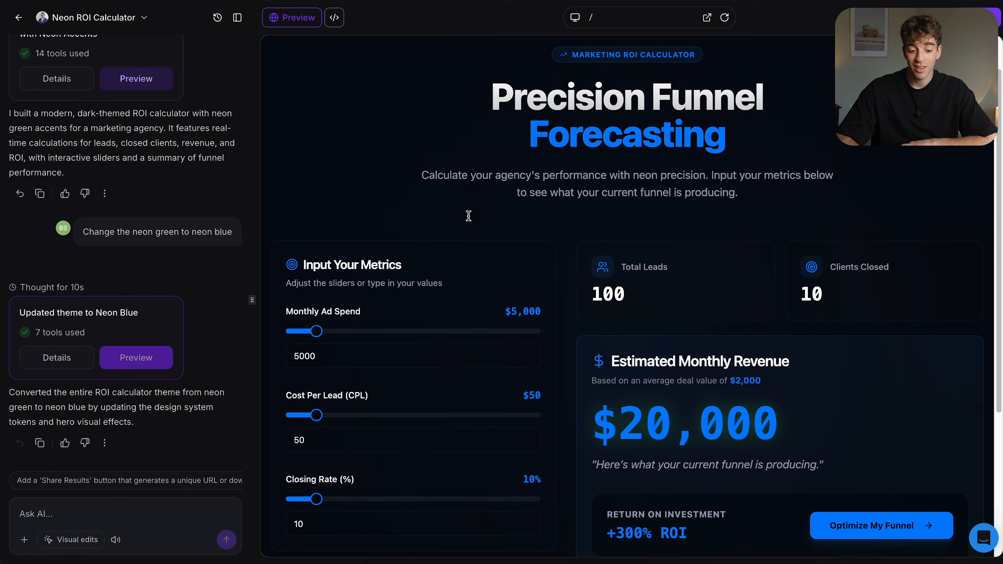
Review the recolored calculator, inspect its generated source code and return to the preview.
scroll(469, 215, down, 2)
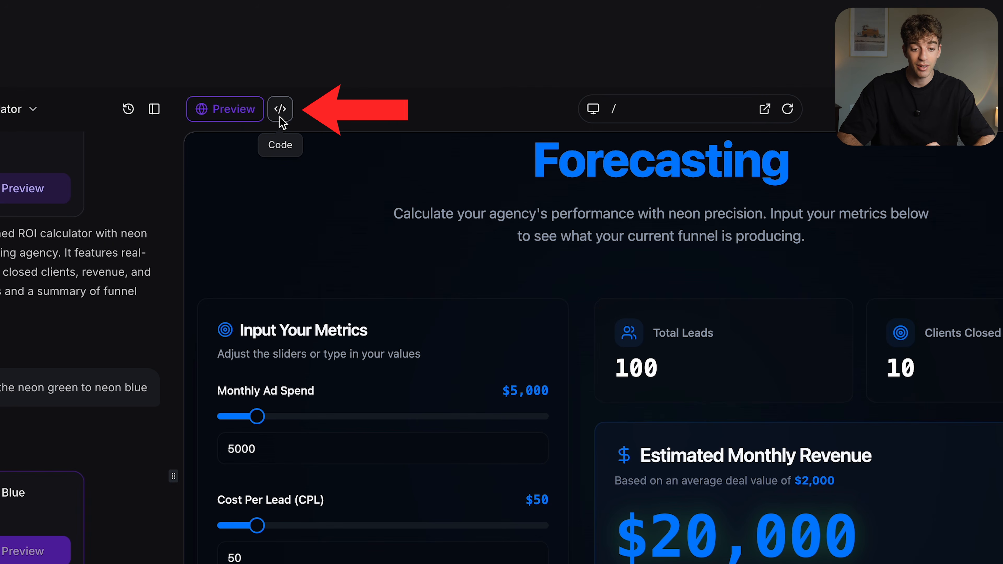
click(280, 117)
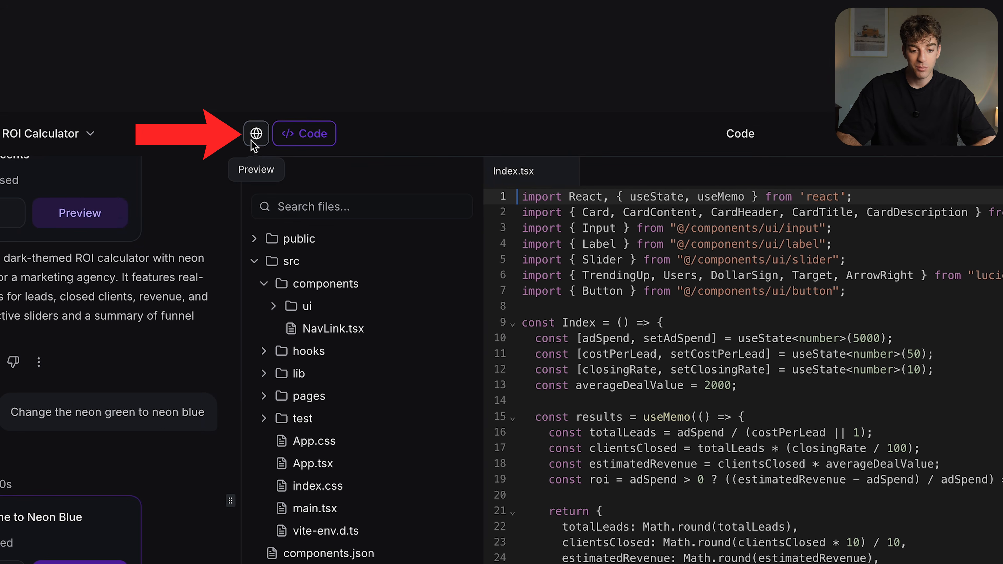
click(255, 139)
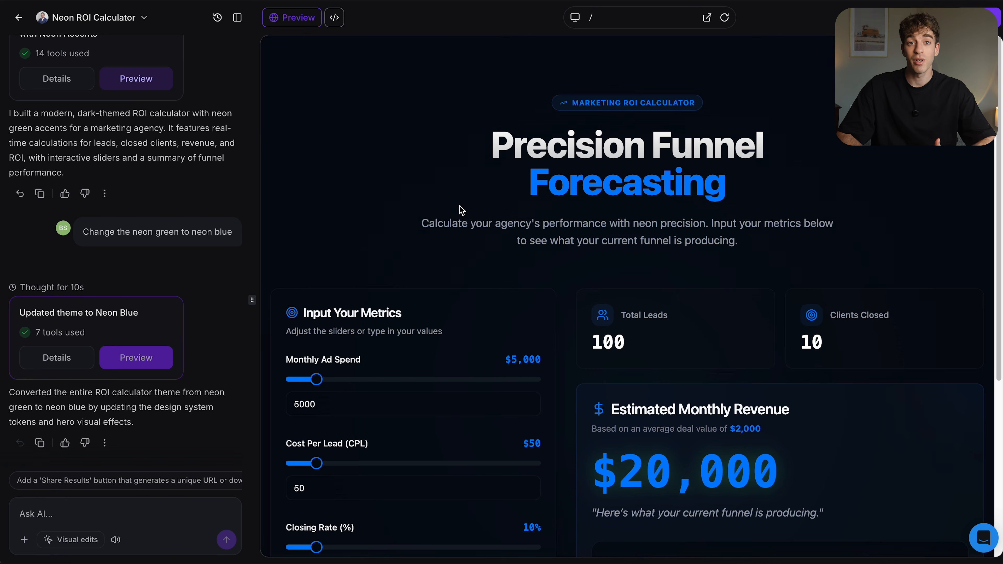
Preview the original ROI calculator version in the version history and return to the Neon Blue version.
click(218, 17)
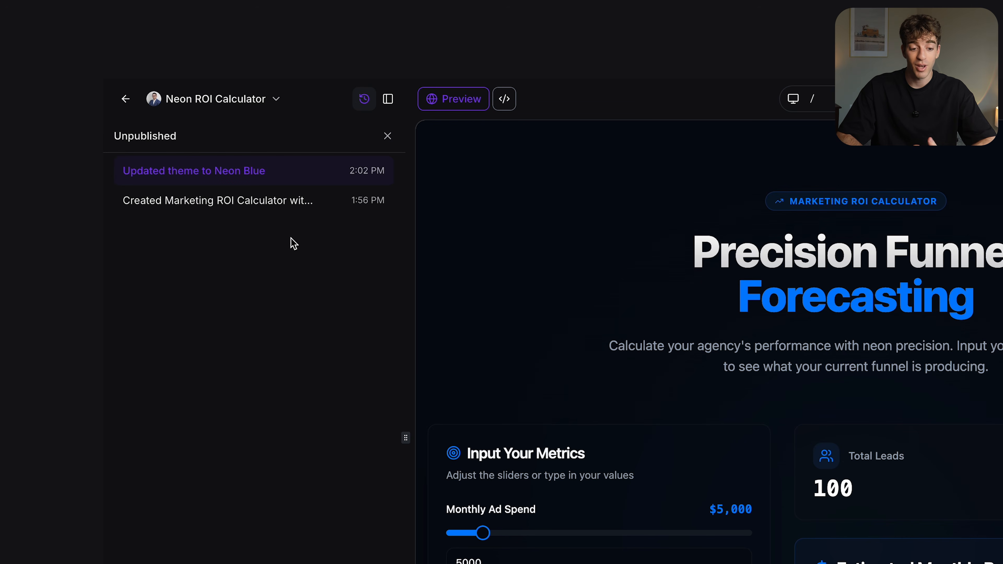
mouse_move(252, 199)
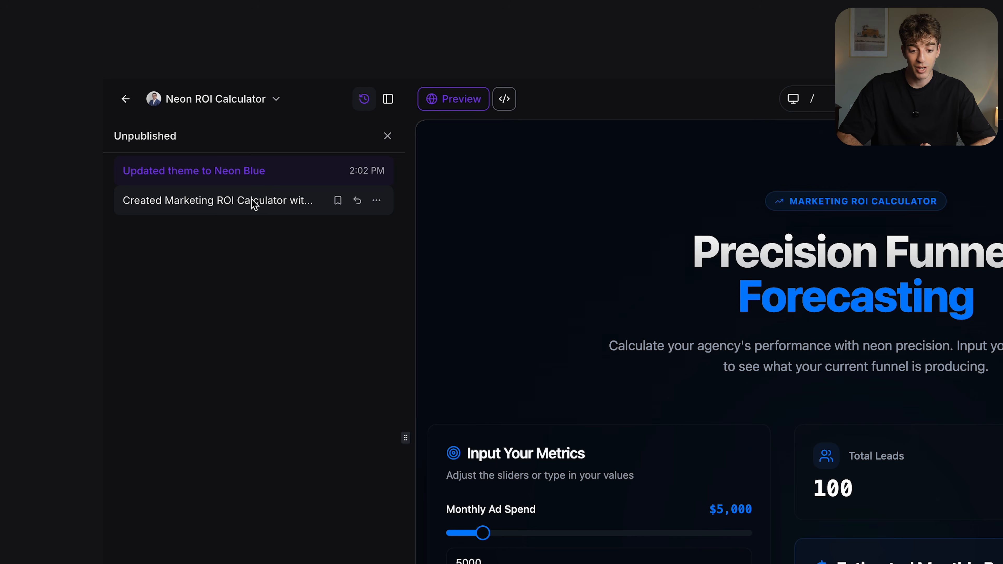
click(254, 201)
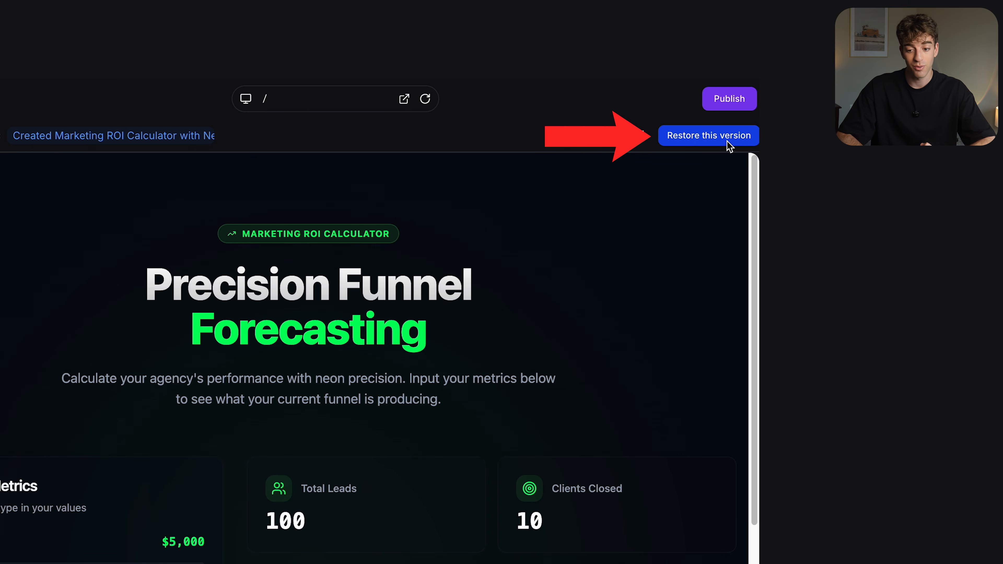
click(276, 171)
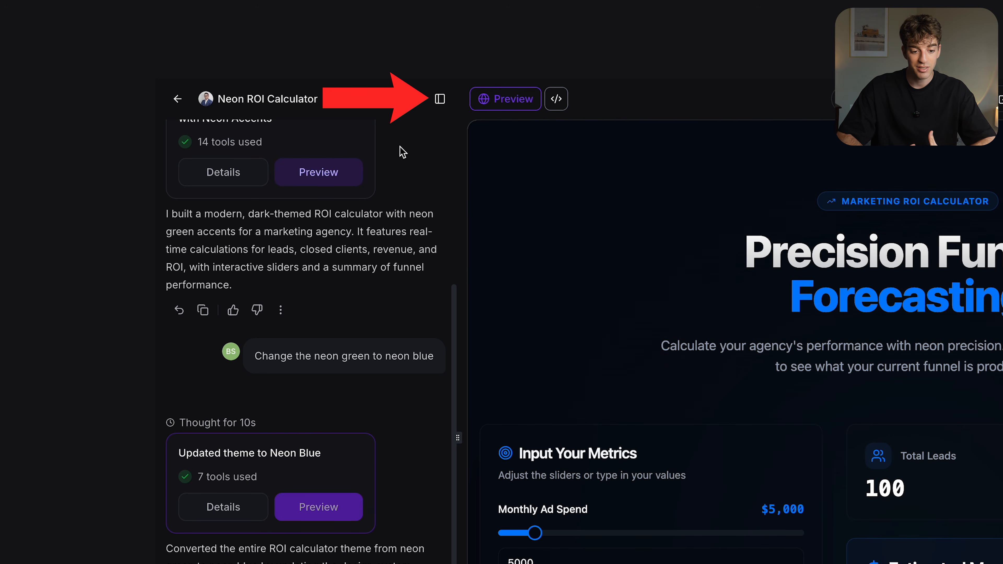
Hide the chat sidebar and set the Neon ROI Calculator project's appearance to System.
click(440, 100)
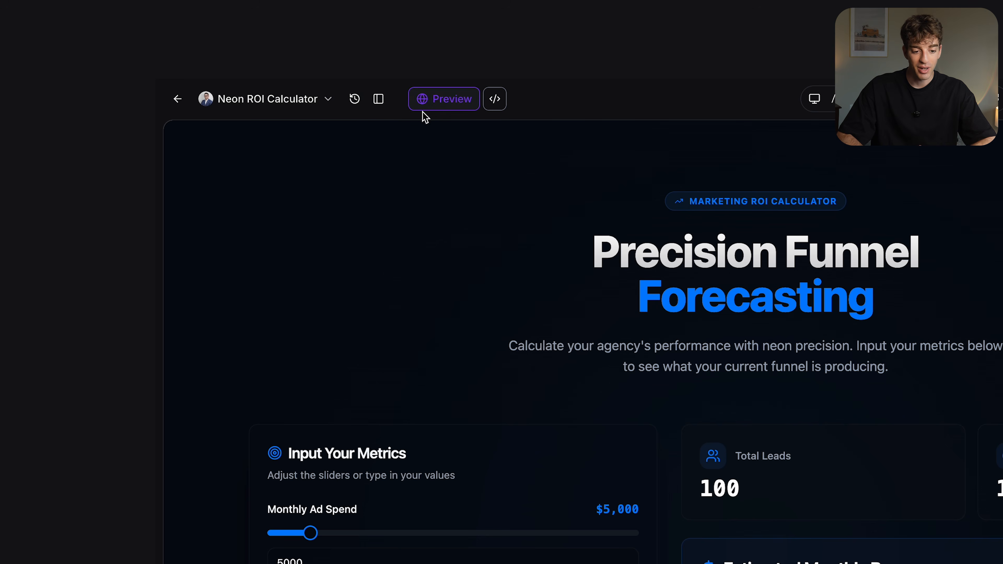
click(324, 105)
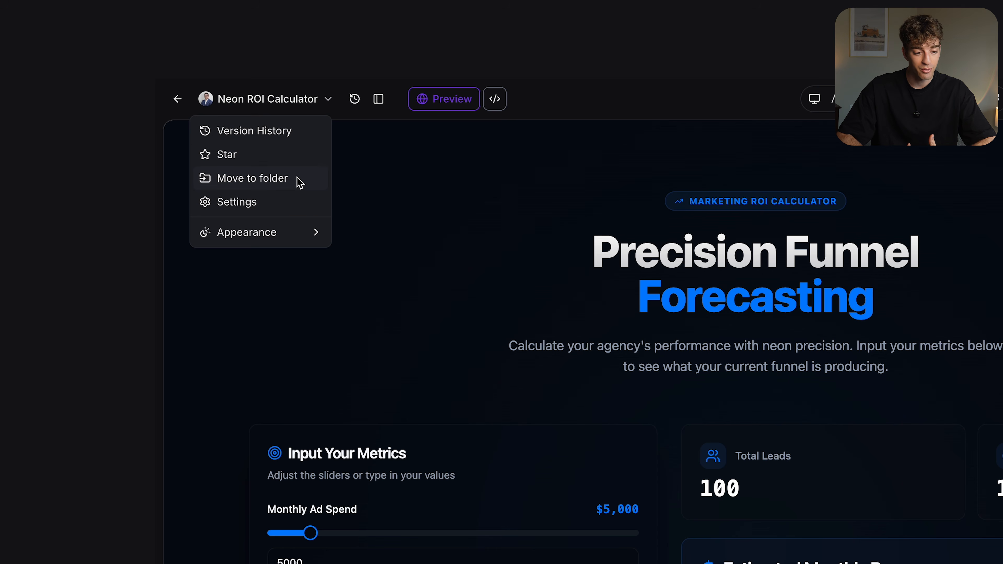
mouse_move(300, 238)
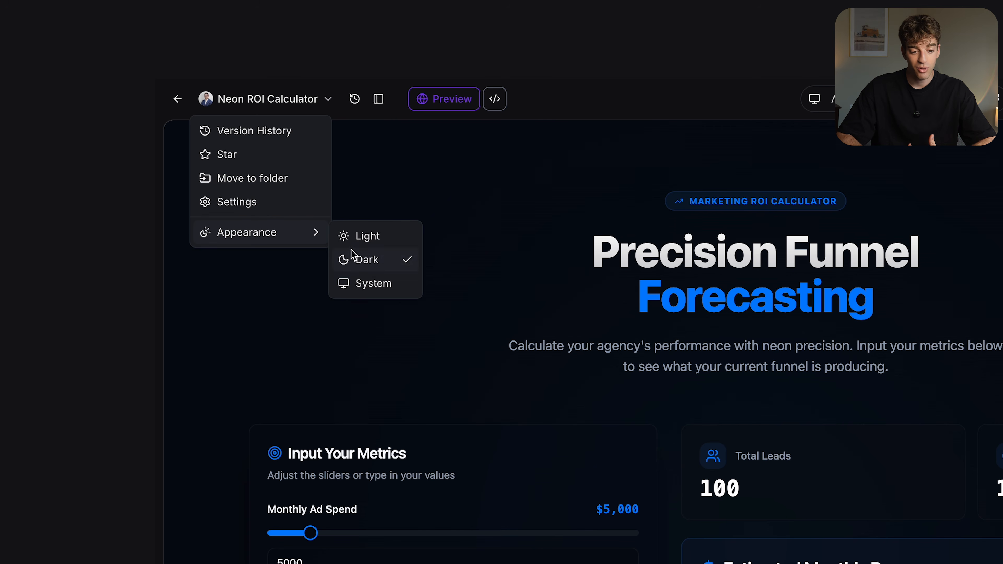
click(359, 284)
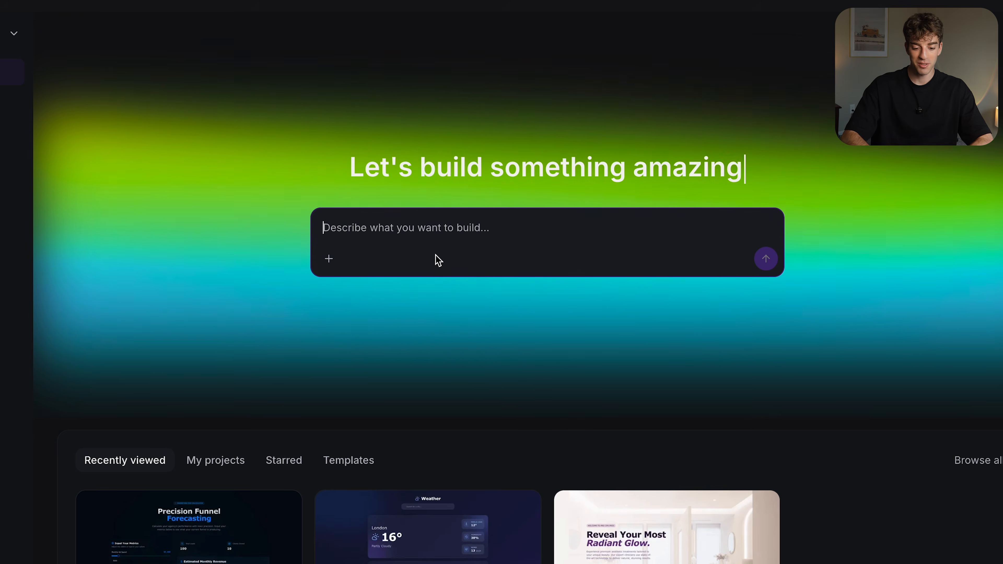
Generate a 2-page Nike-inspired funnel in black, white and bold red, with a lead capture landing page and a booking calendar page.
text(Can you create a 2-page funnel inspired by Nike’s style, using a black, white, and bold red color scheme with strong, minimal typography? The first page should be a high-energy landing page with a headline, short copy, and a lead capture form asking for name, email, and phone number. After submission, take the user to a second page with a clean booking calendar section to schedule a call. Keep the design bold, modern, and performance-focused with strong call-to-action buttons like "Get Started" or "Book Your Session.")
click(766, 307)
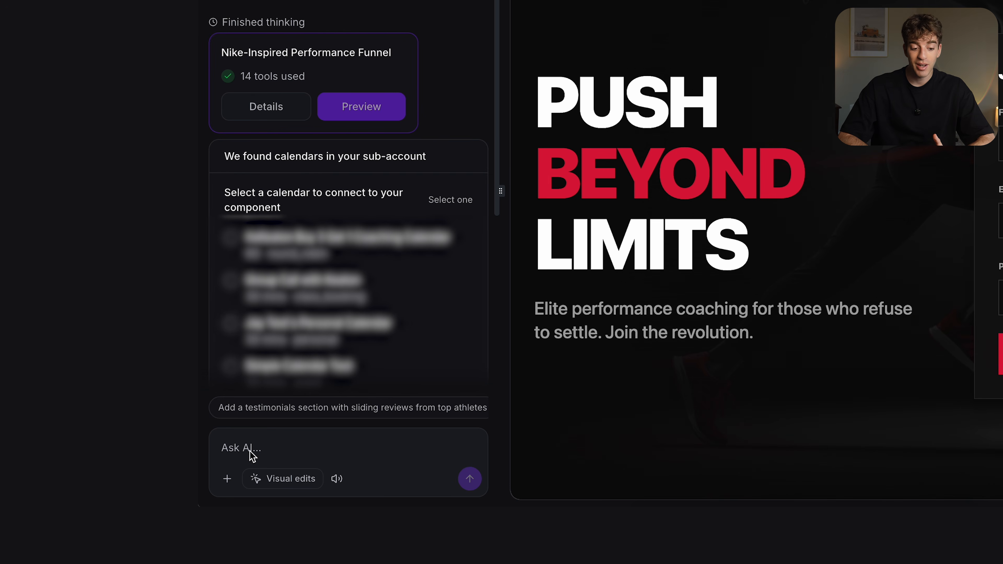
Look through the AI's reply and expand the full Nike-style funnel prompt to read its page requirements.
scroll(300, 221, down, 2)
scroll(300, 222, up, 3)
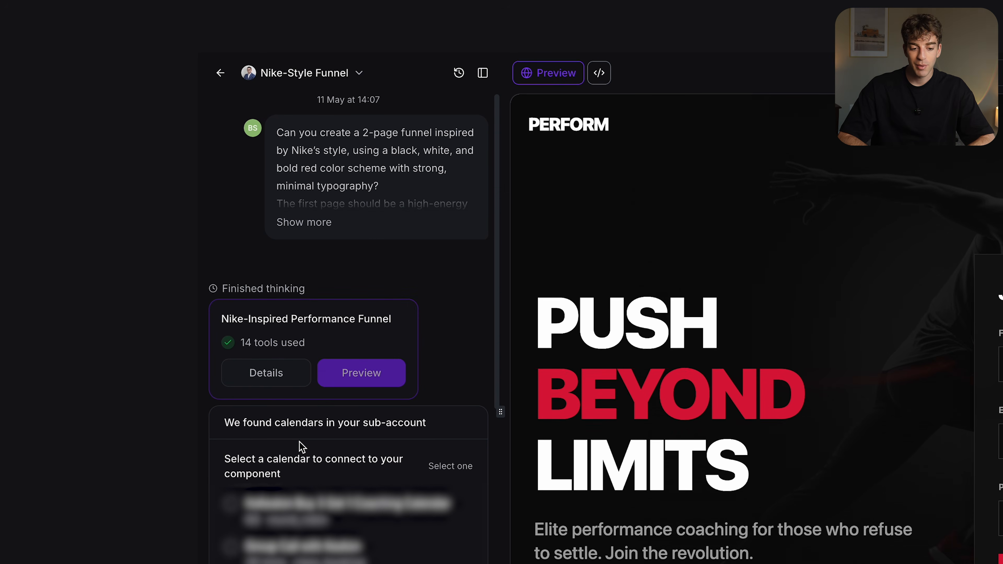
click(319, 222)
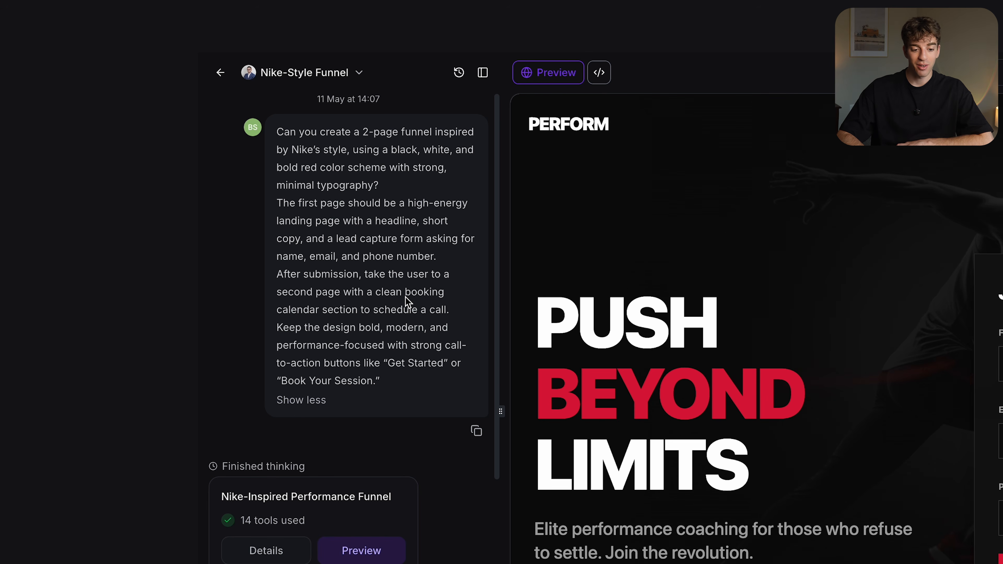
drag(406, 294, 444, 310)
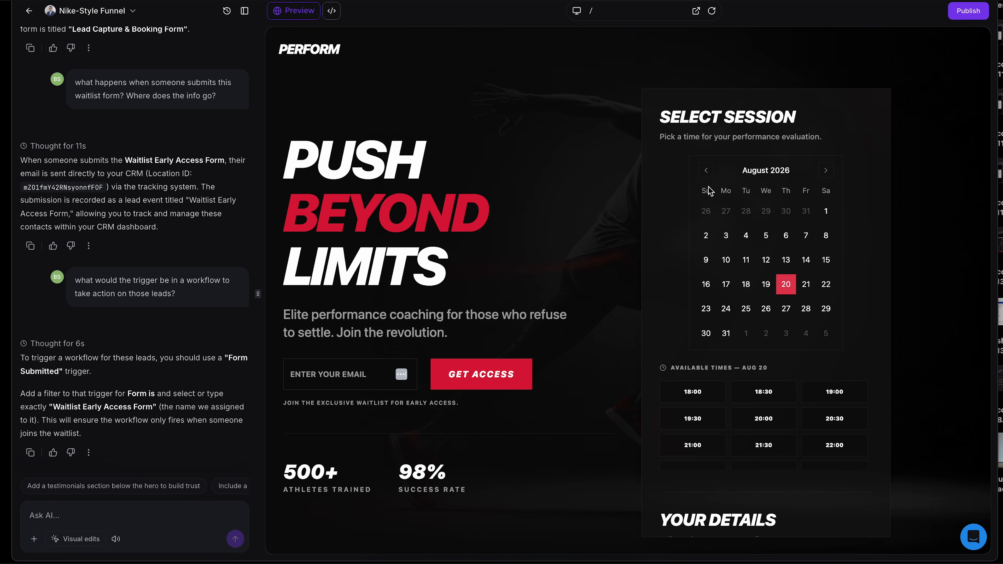
Ask the AI to re-integrate the form in the Nike-Style Funnel, and send the same request a second time.
click(101, 515)
text(Re-intergrate the form)
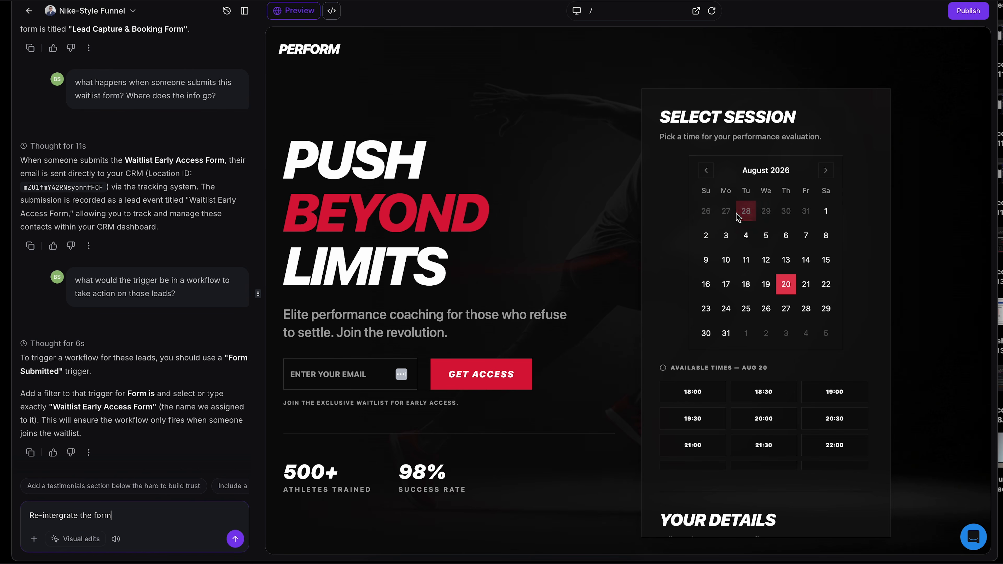
scroll(738, 217, down, 6)
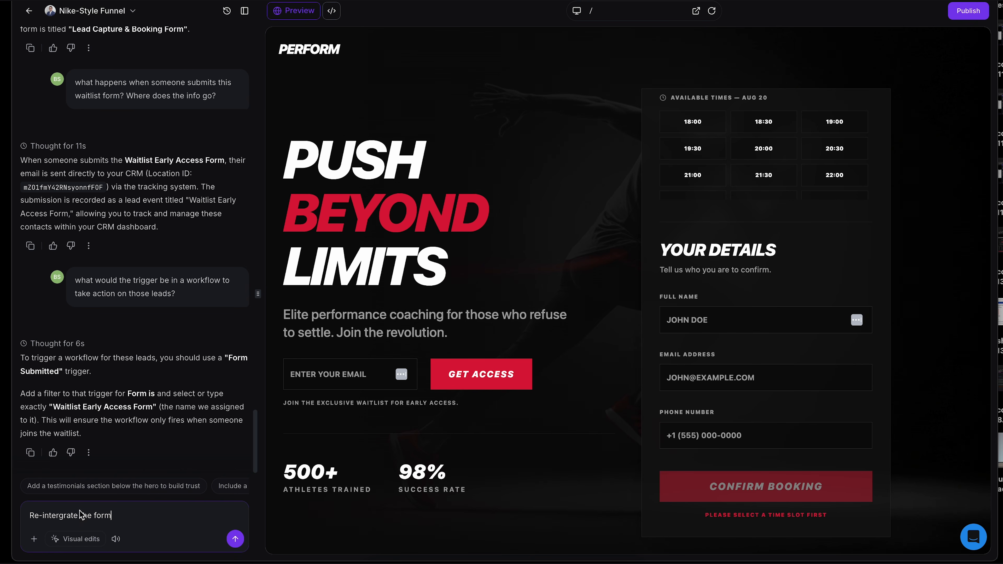
click(235, 539)
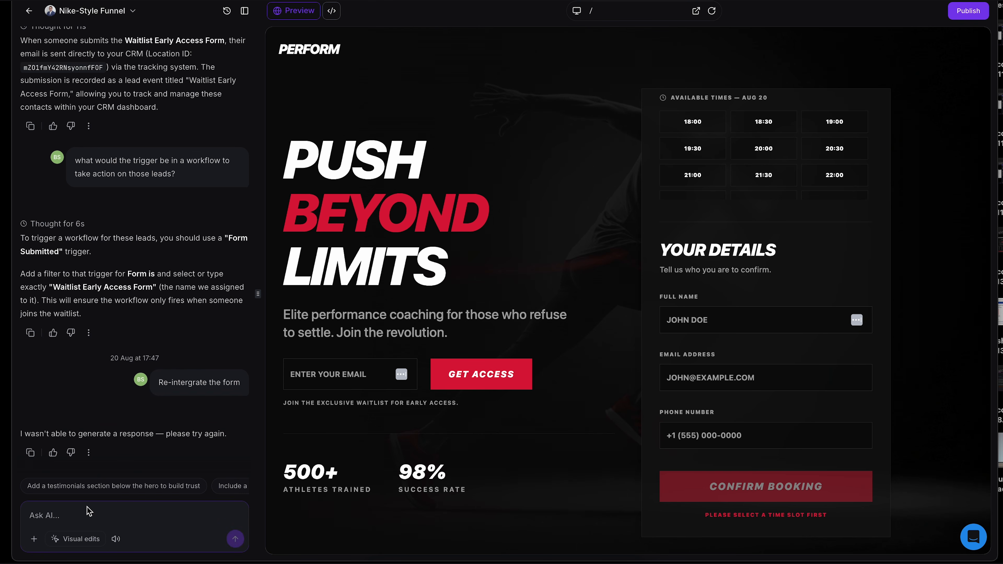
text(Re-intergrate the form)
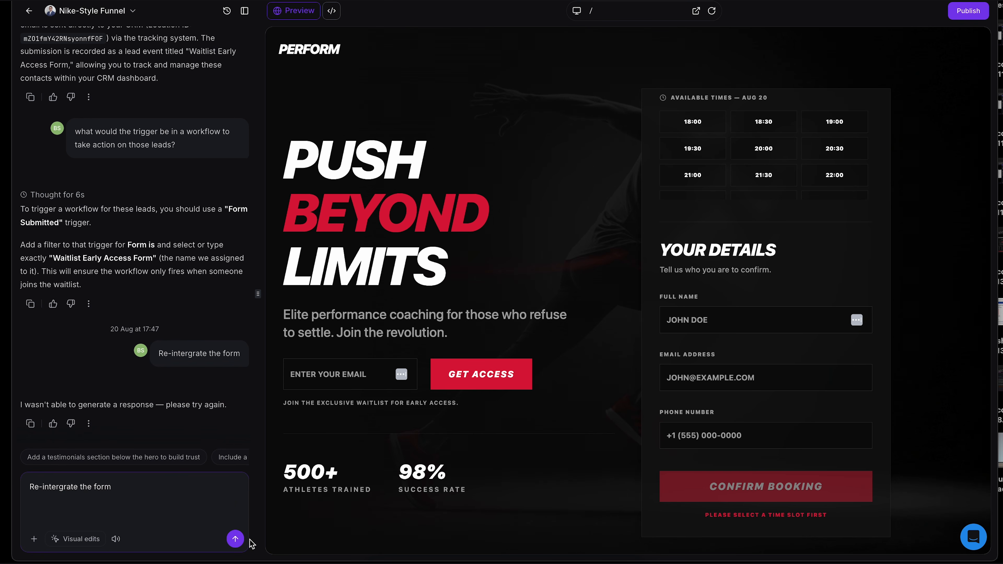
click(235, 539)
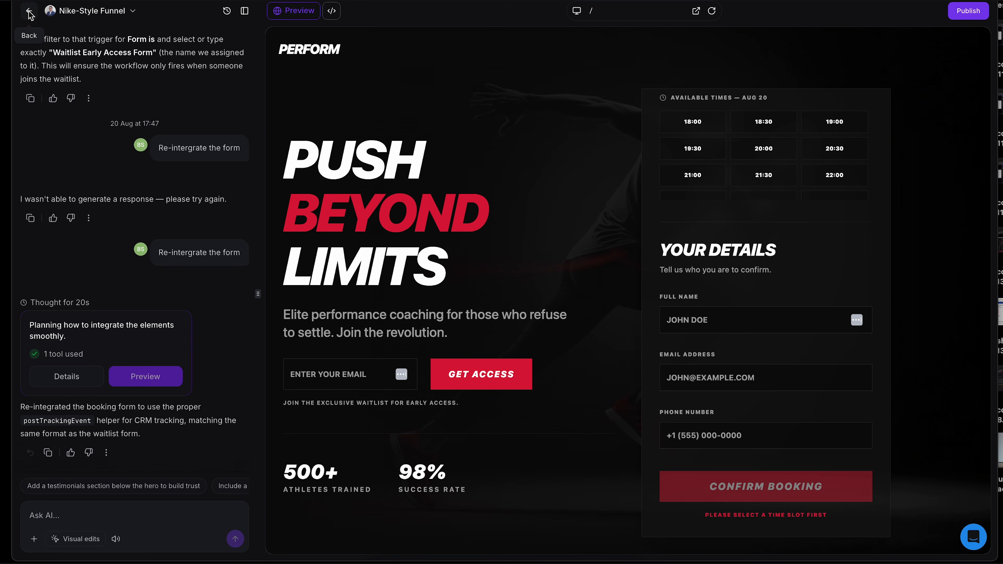
Leave the funnel project and add an AI studio form submitted trigger to the new workflow.
click(30, 11)
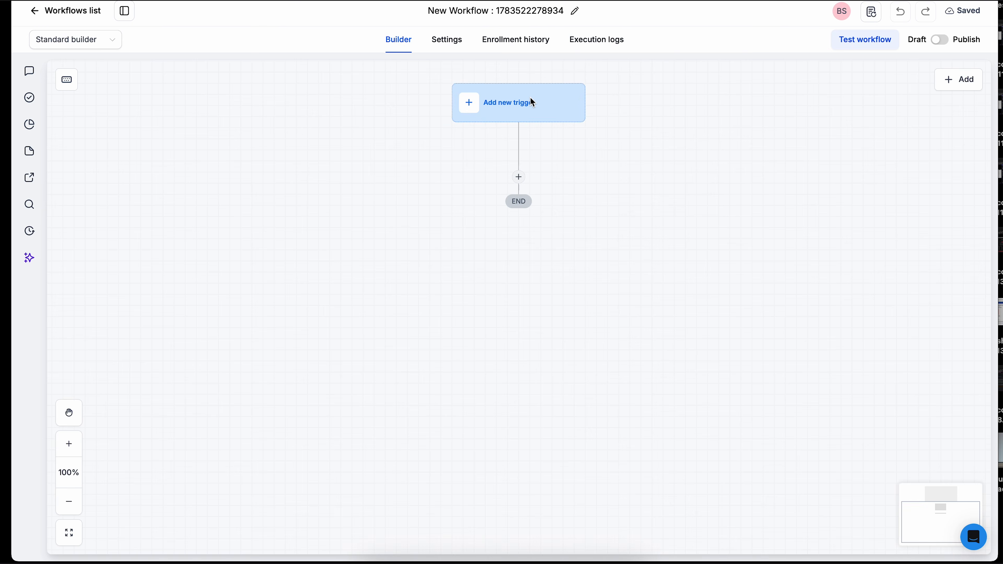
click(532, 102)
scroll(774, 287, down, 15)
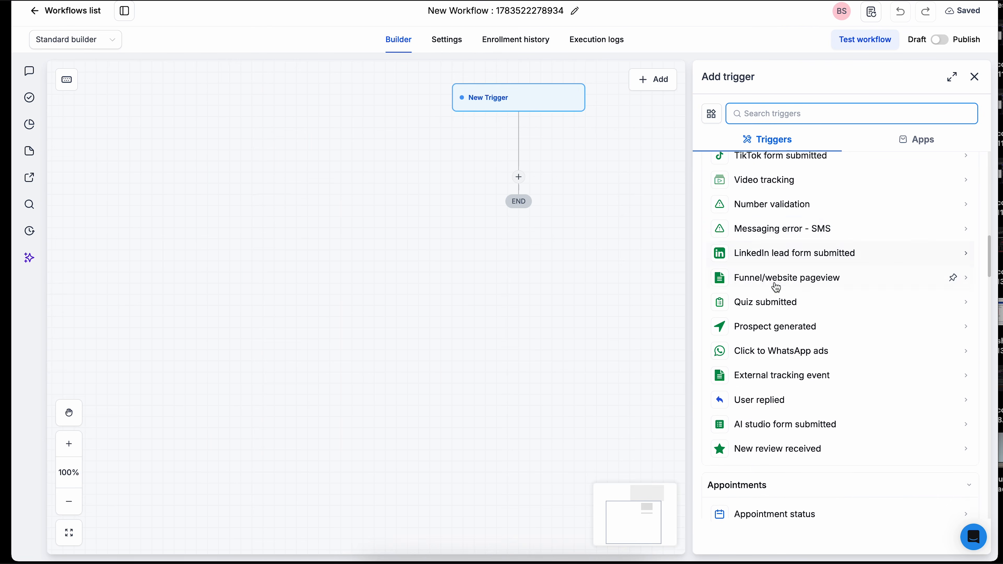
scroll(776, 288, down, 2)
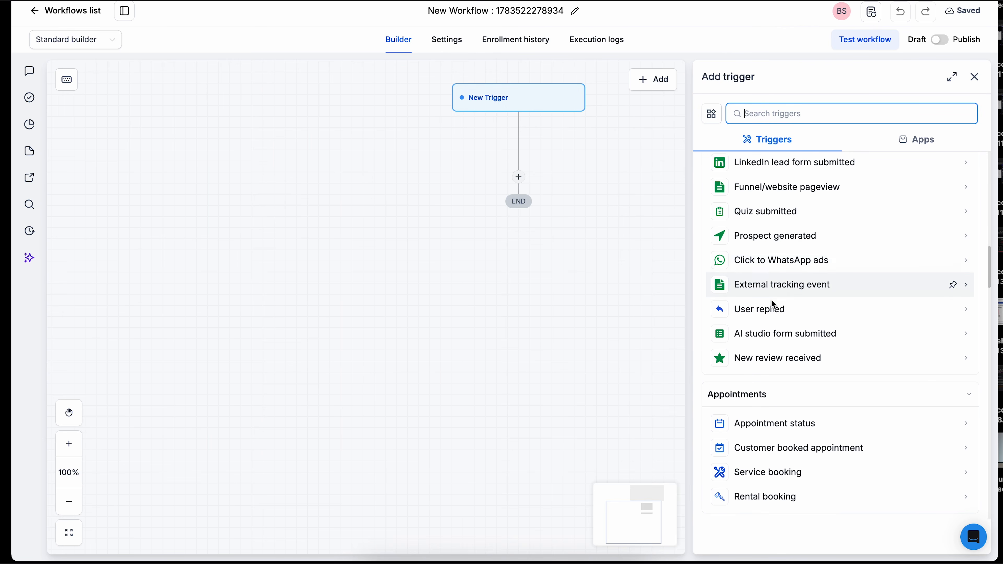
click(769, 336)
Filter the trigger so that AI Studio Project Is Nike-Style Funnel, and save the trigger.
click(731, 207)
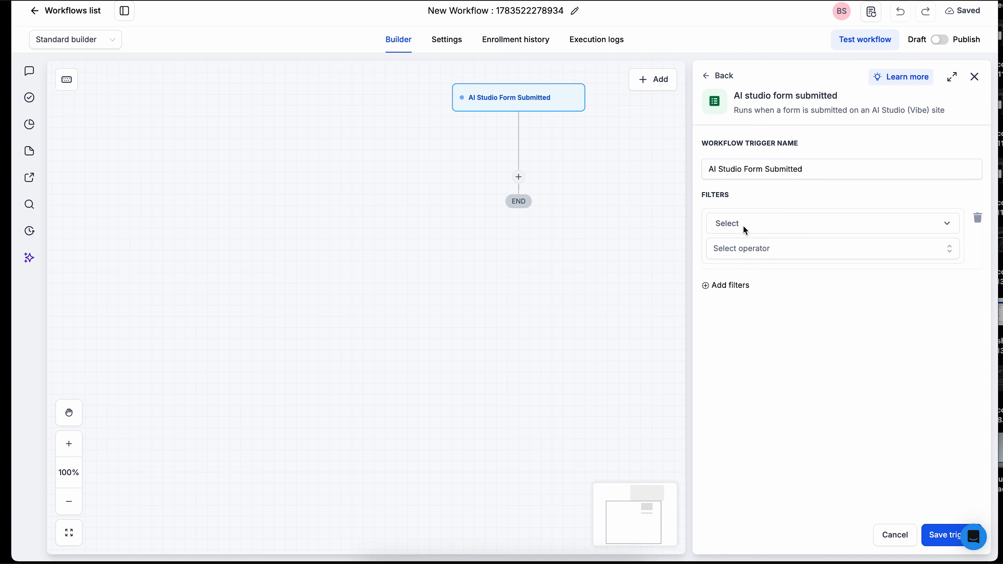
click(745, 230)
click(754, 299)
click(746, 248)
click(742, 277)
click(741, 277)
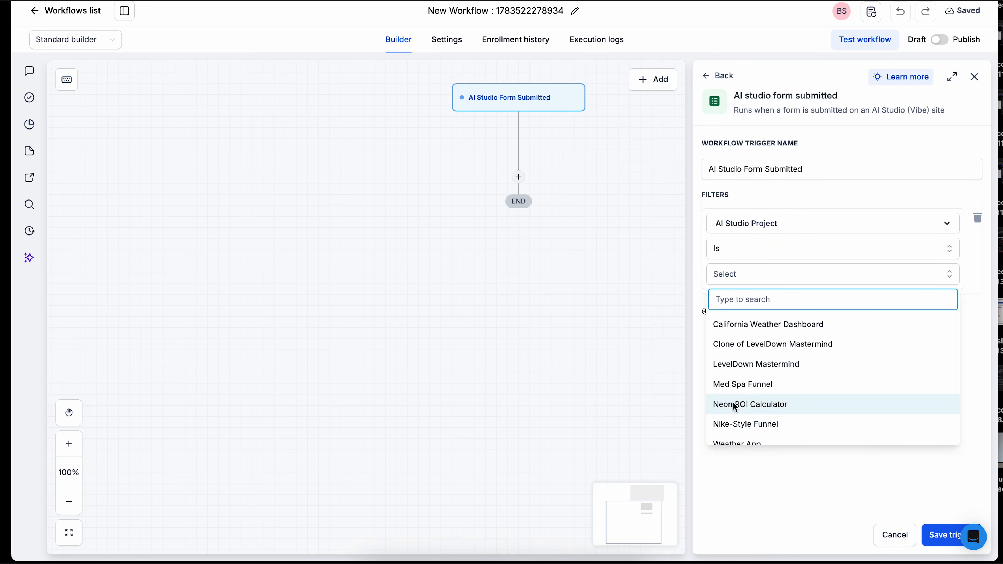
click(736, 424)
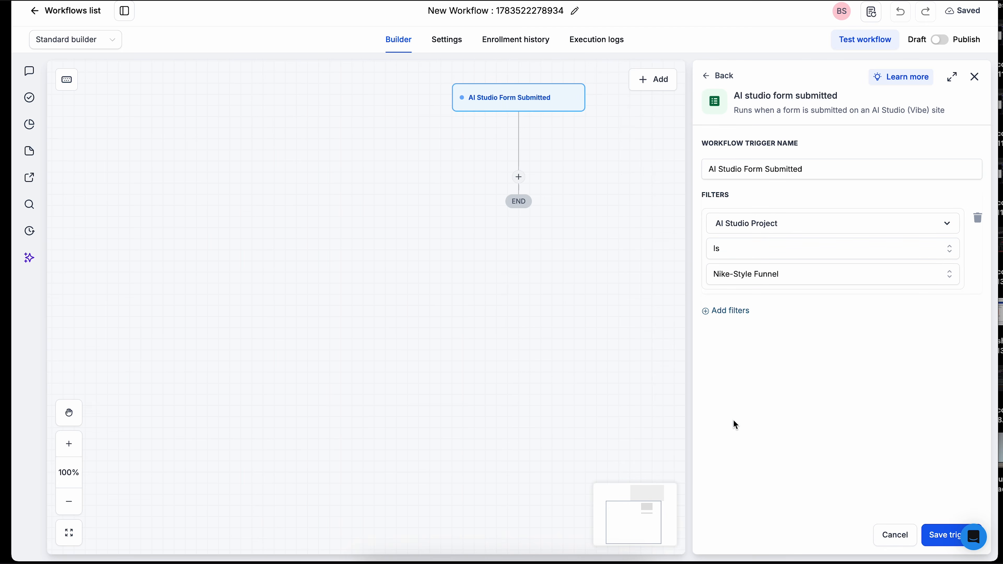
click(945, 537)
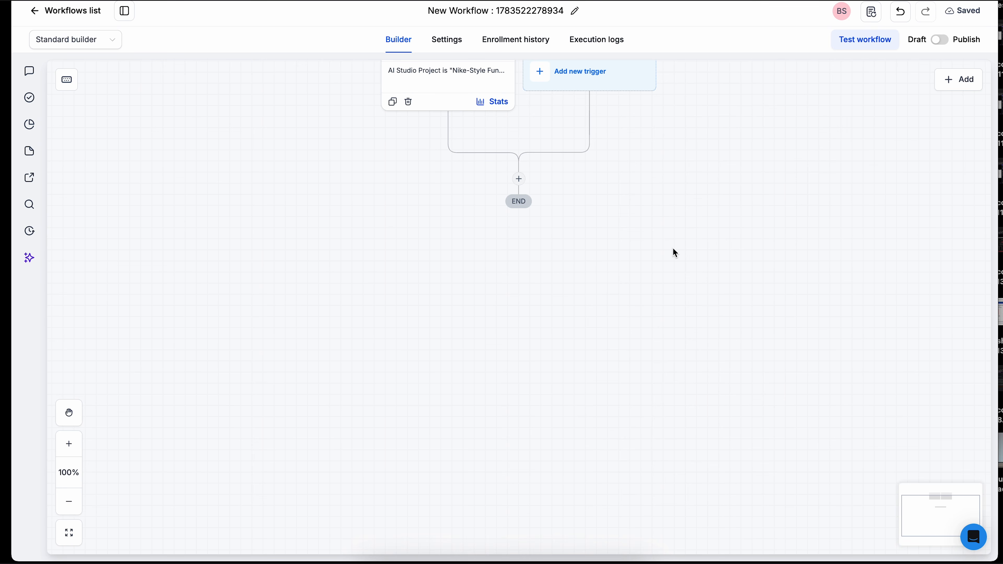
Add an SMS action with the message "Hi world :)" below the trigger and save it.
click(518, 179)
text(sms)
click(768, 201)
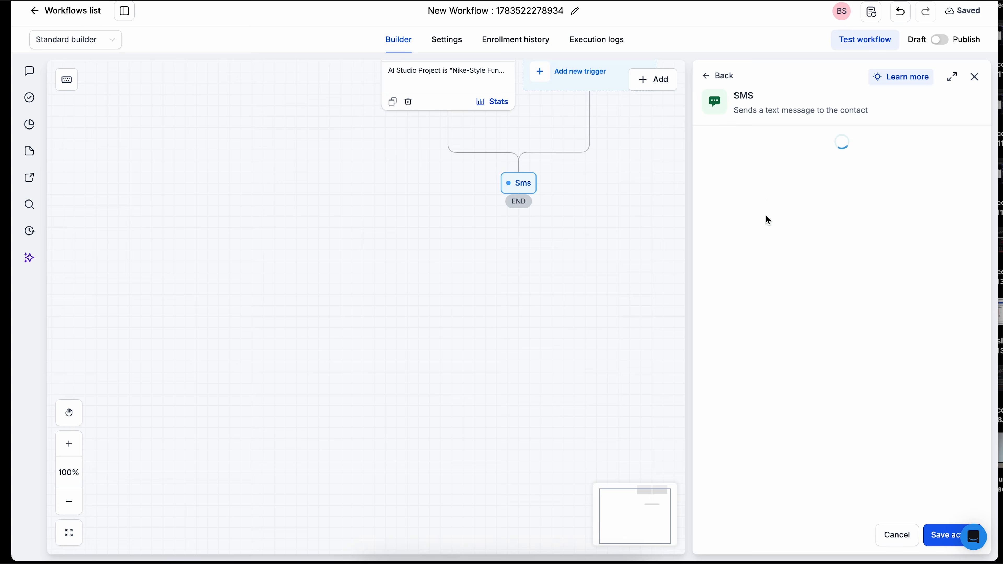
click(791, 328)
text(Hi world :))
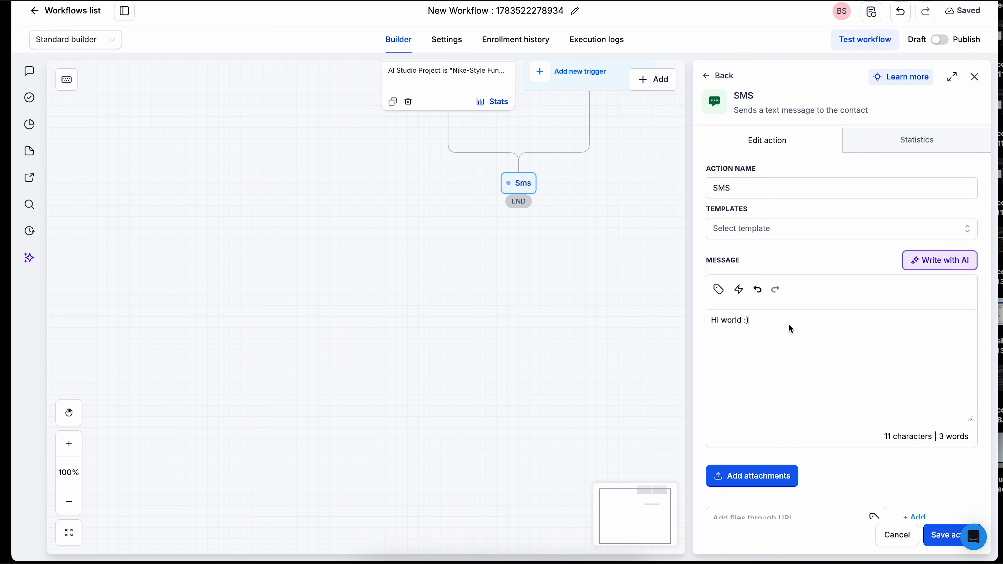
click(942, 537)
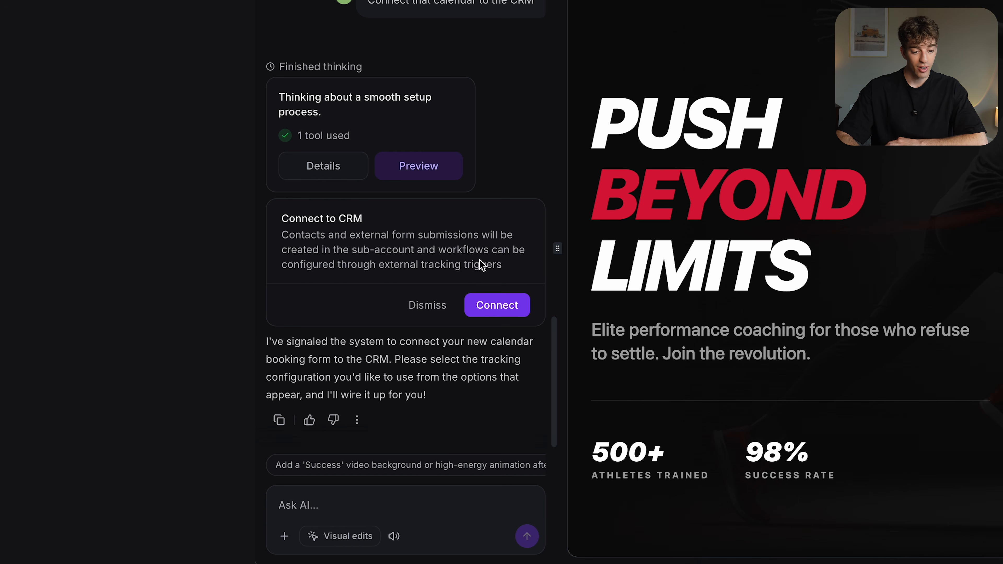
Connect the funnel's calendar booking form to the CRM and select the paragraph below the hero headline for visual editing.
click(490, 306)
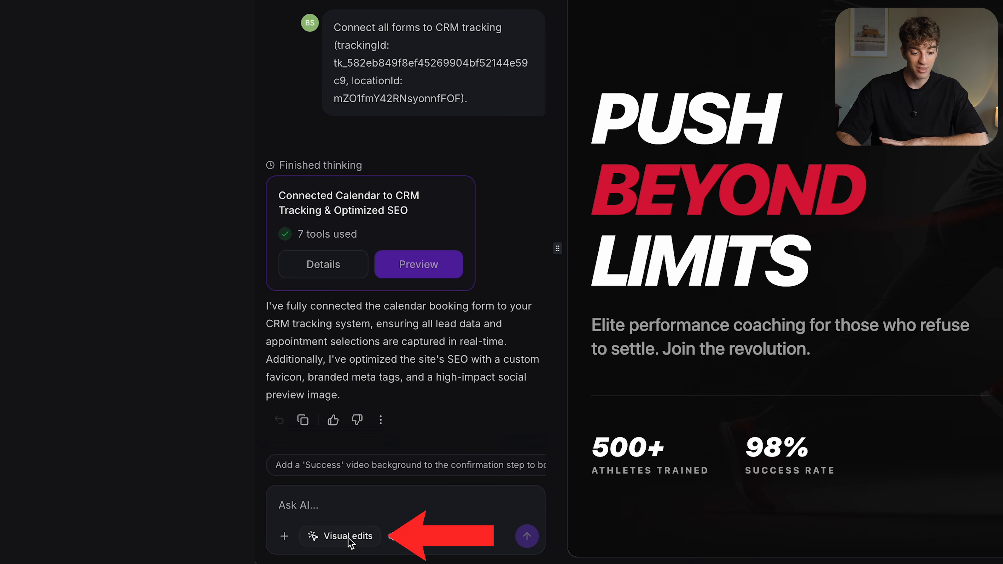
click(347, 536)
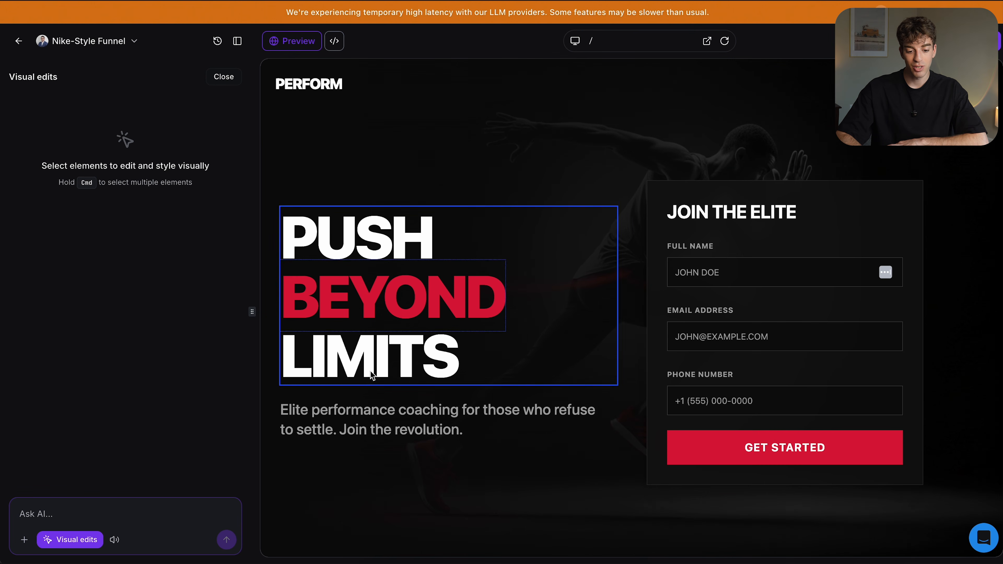
click(350, 418)
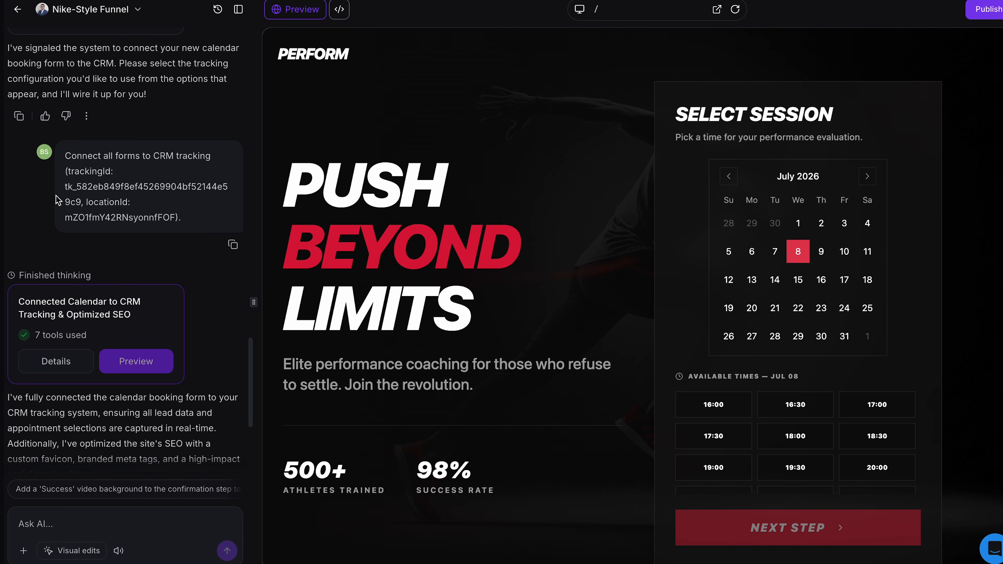
Review the CRM tracking request and its location ID in the chat, and check the July 13 booking in the CRM calendar.
scroll(120, 279, down, 2)
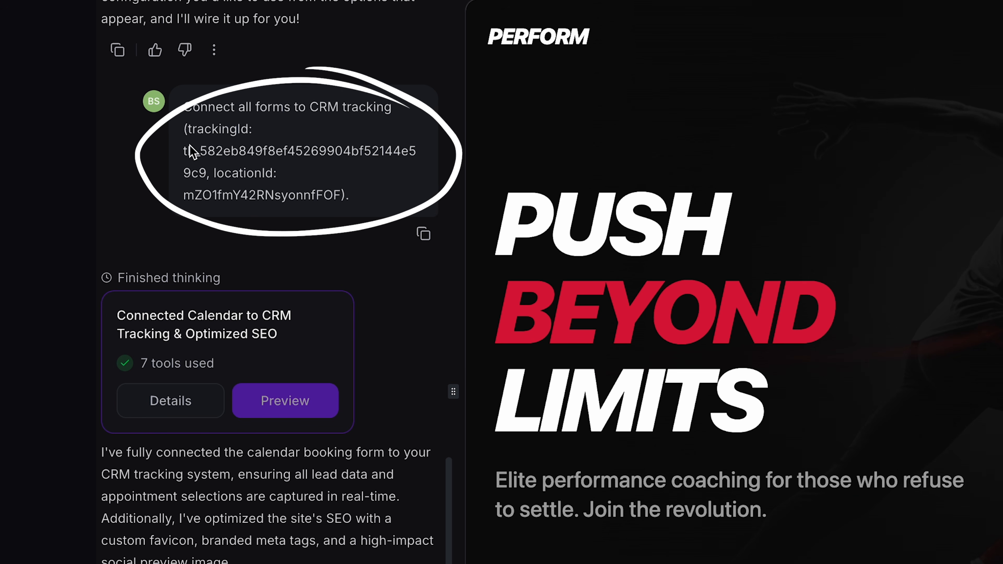
drag(189, 201, 349, 198)
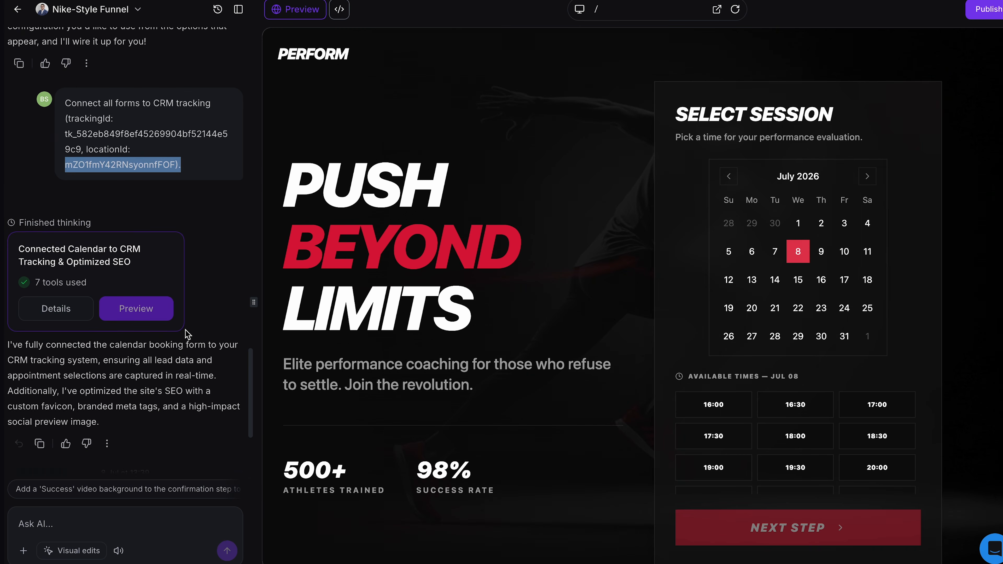
scroll(359, 438, down, 1)
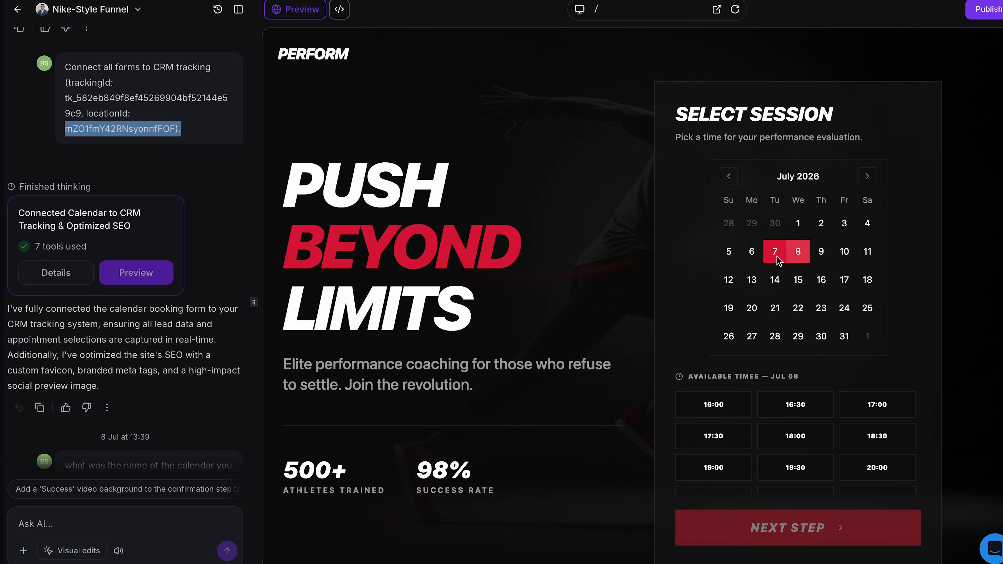
scroll(208, 336, down, 4)
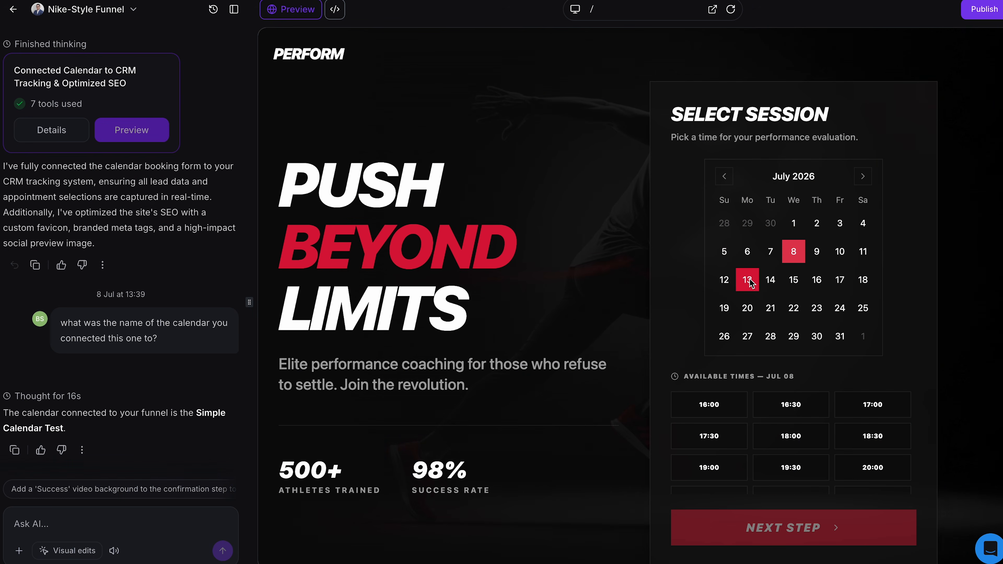
click(747, 279)
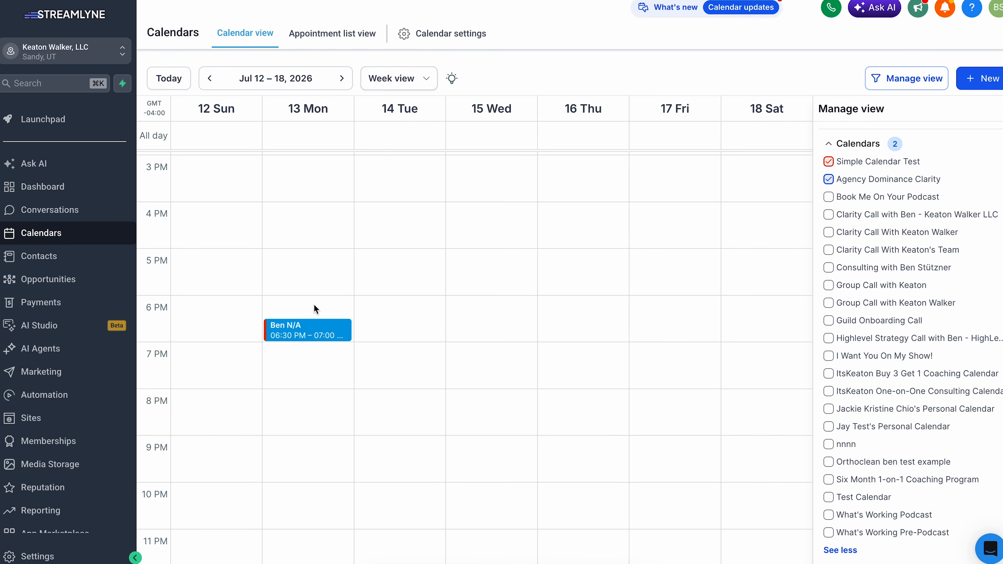
mouse_move(313, 334)
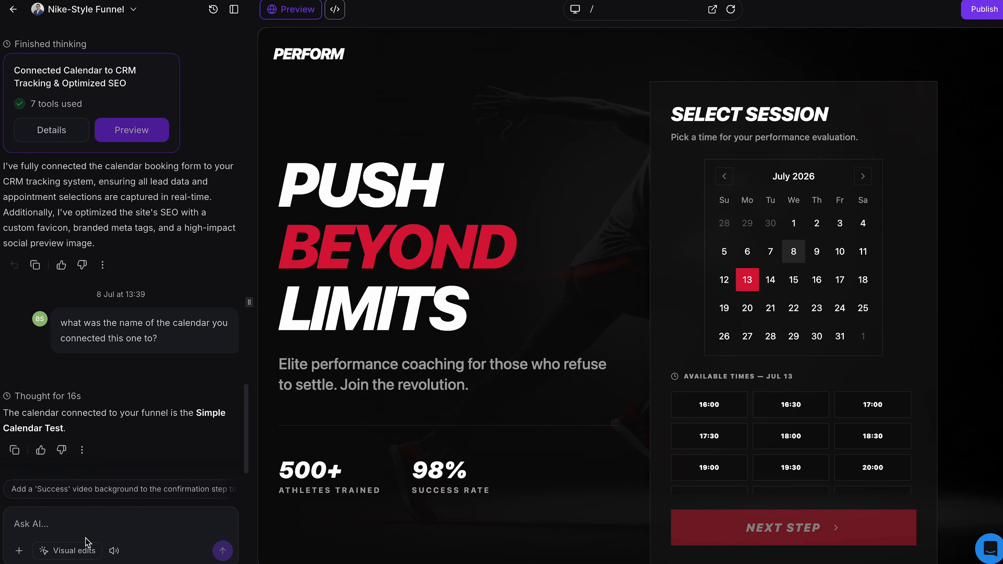
Open visual edits for the "Elite performance coaching" paragraph to examine its content, typography and color options.
click(68, 553)
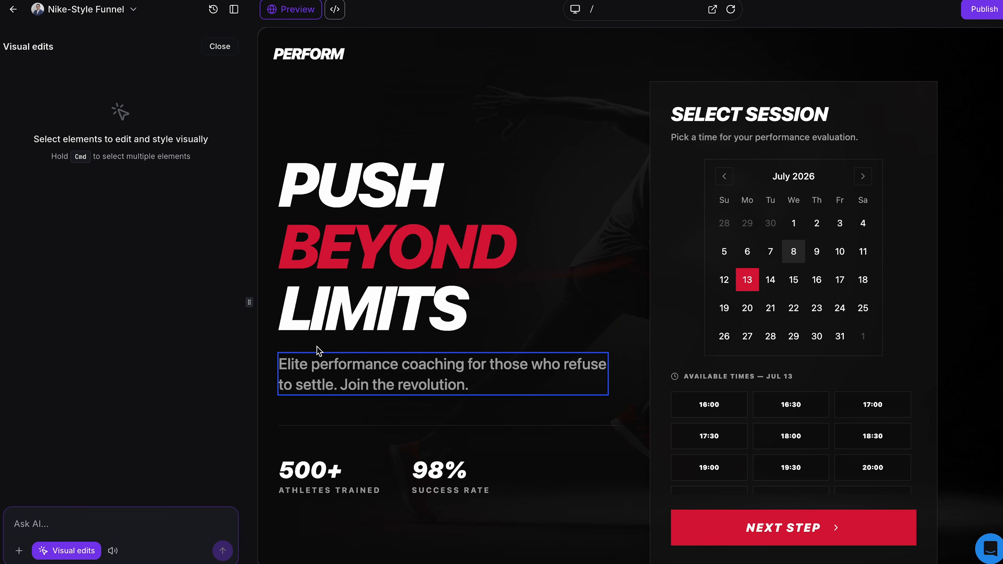
click(335, 380)
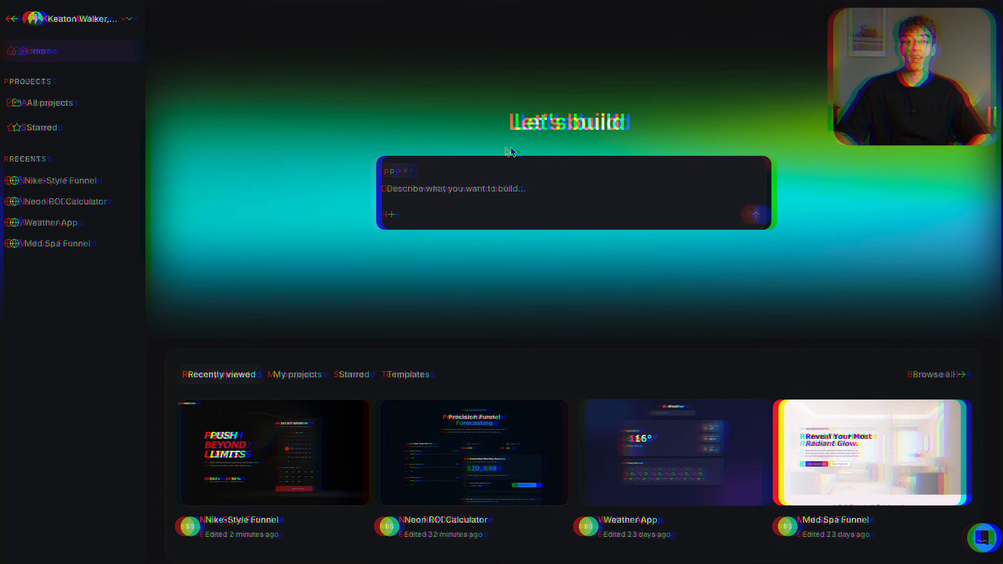
Generate a light-themed California weather dashboard with soft blue accents, city cards and 5-day forecasts for Los Angeles, San Diego and San Francisco.
text(Can you create a clean and modern weather dashboard for California with a light theme, soft blue accents, and a minimal UI style? I want it to display current weather conditions, temperature, and a 5-day forecast for major cities like Los Angeles, San Diego, and San Francisco. Include simple cards for each city with temperature, weather icons, and a clean layout that feels like a real app dashboard.)
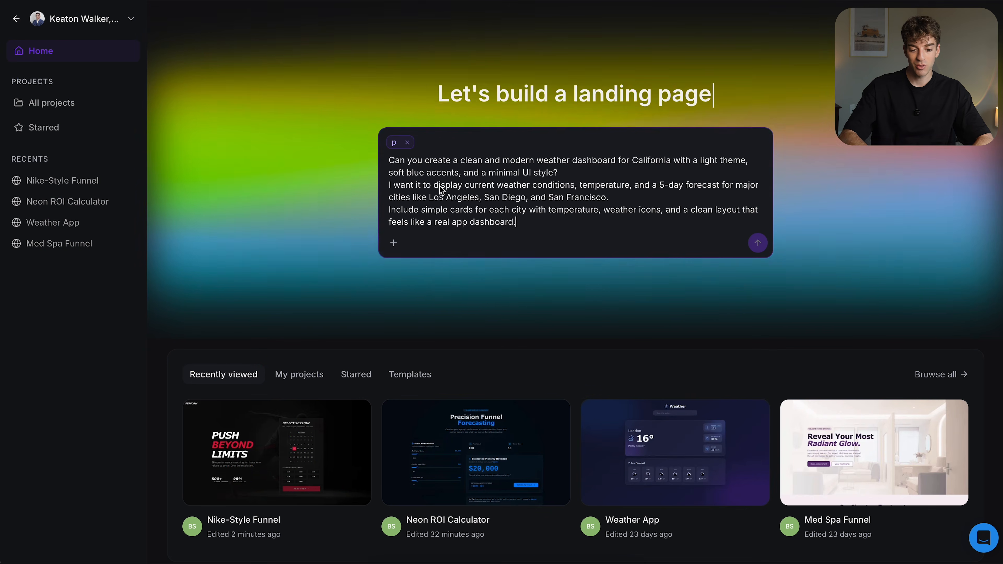
key(Return)
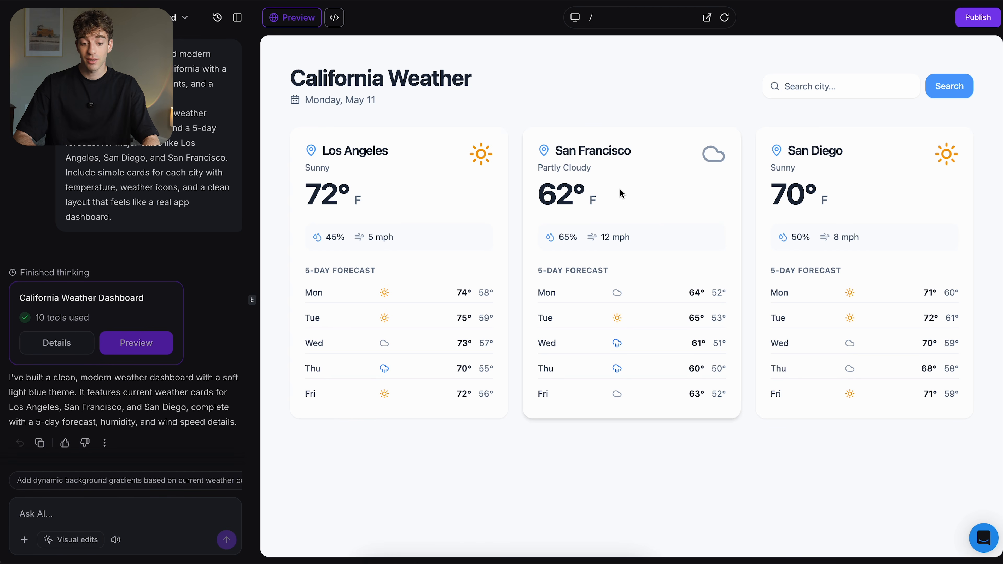
click(825, 91)
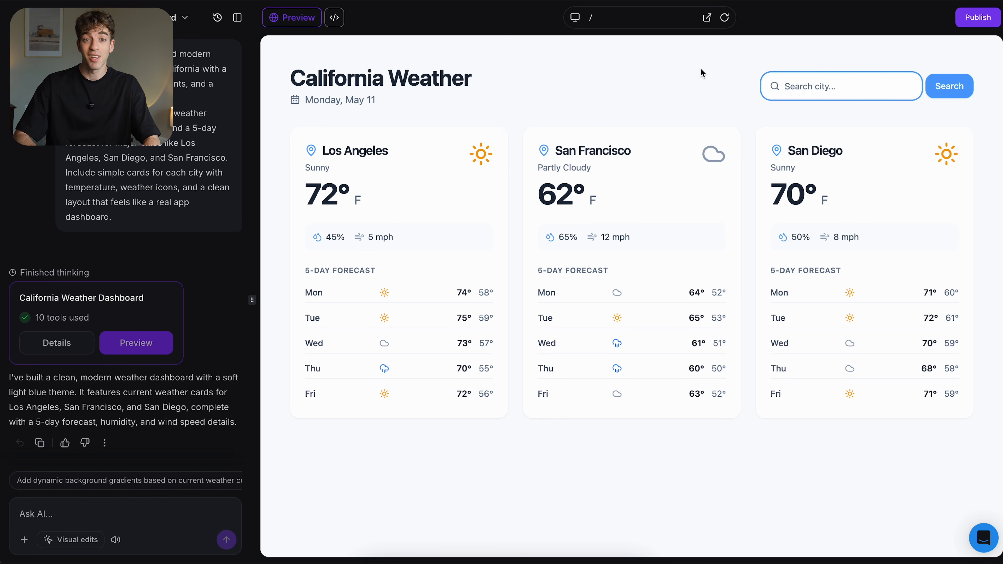